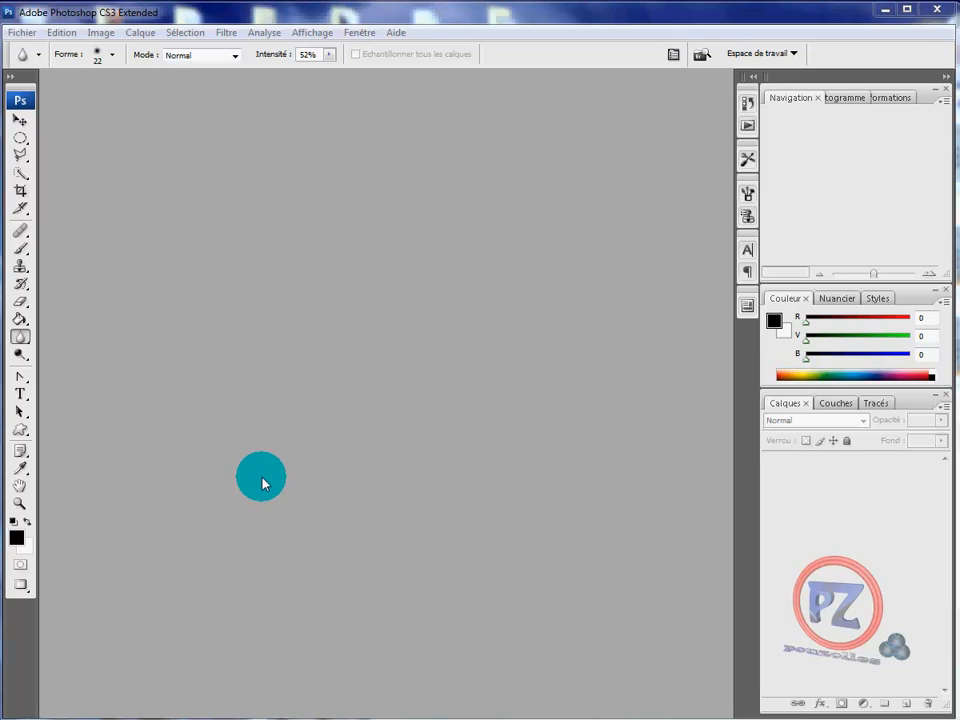
left_click(20, 158)
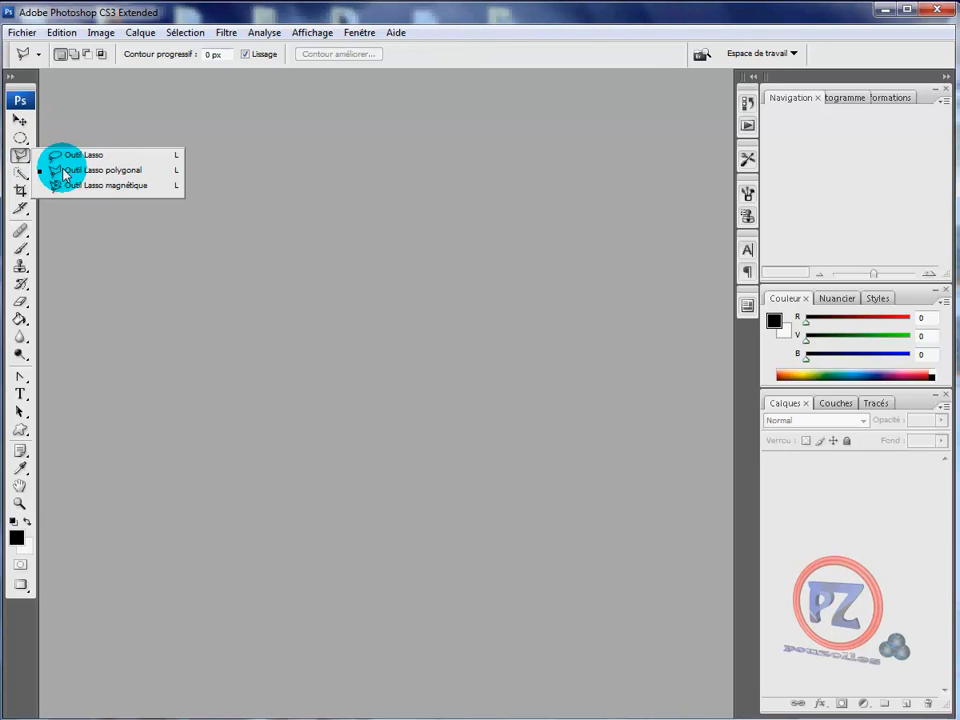
left_click(175, 258)
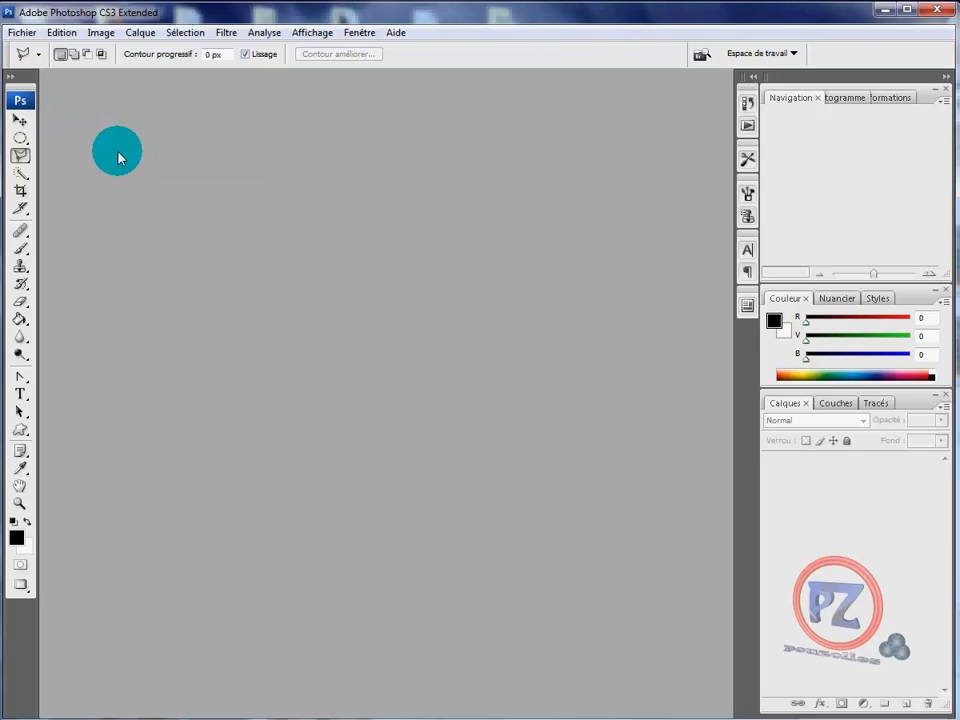
Open the image tom-cruise-en-vampire from the desktop
left_click(22, 33)
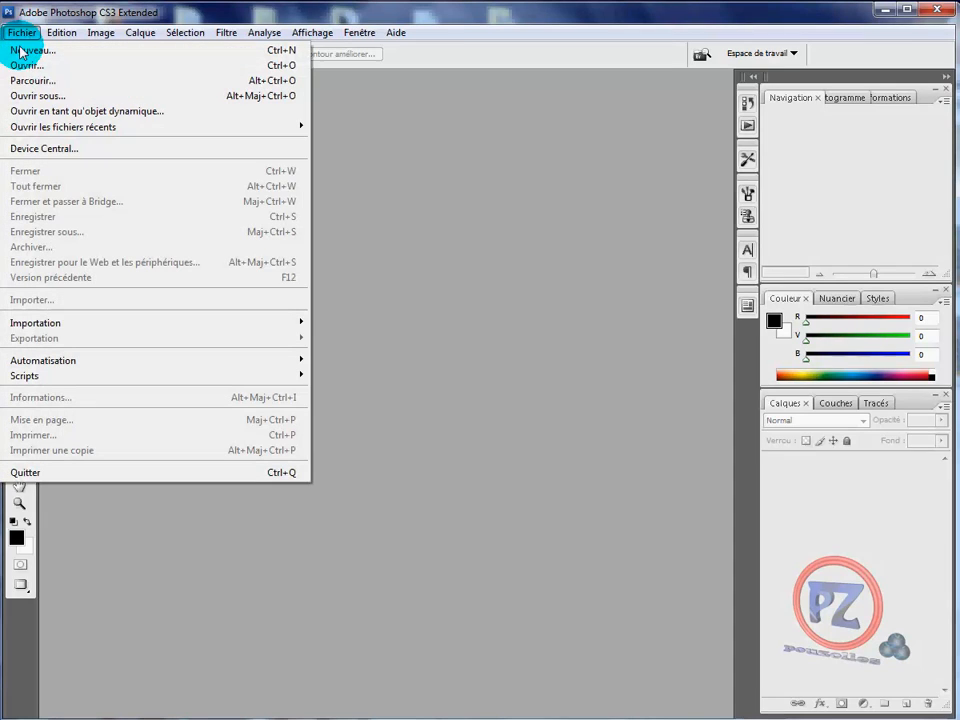
left_click(28, 67)
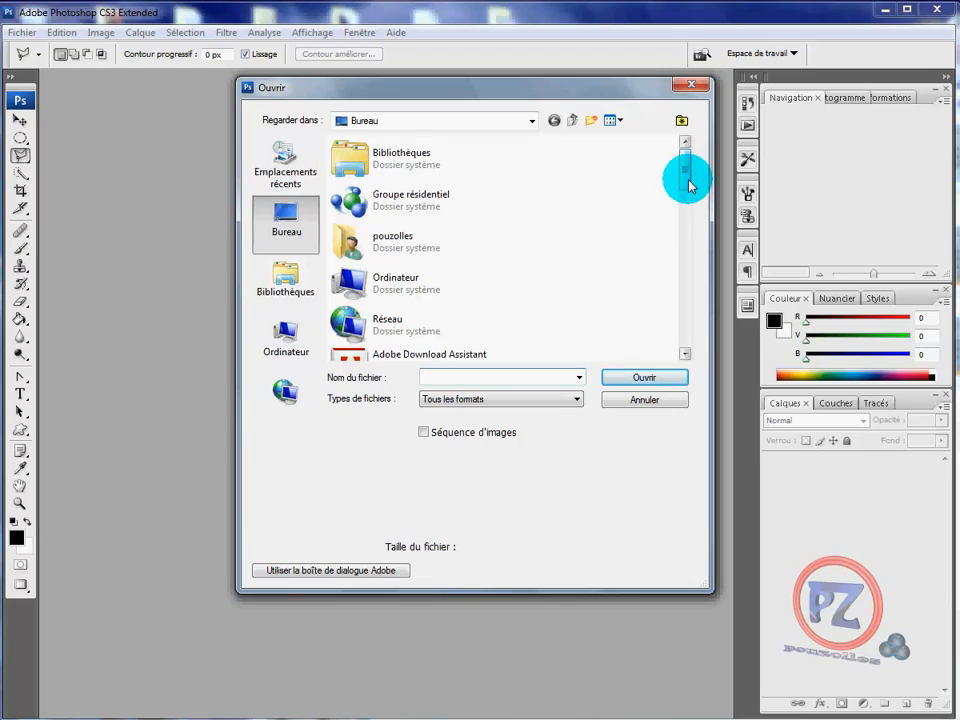
left_click_drag(688, 185, 686, 306)
left_click(368, 250)
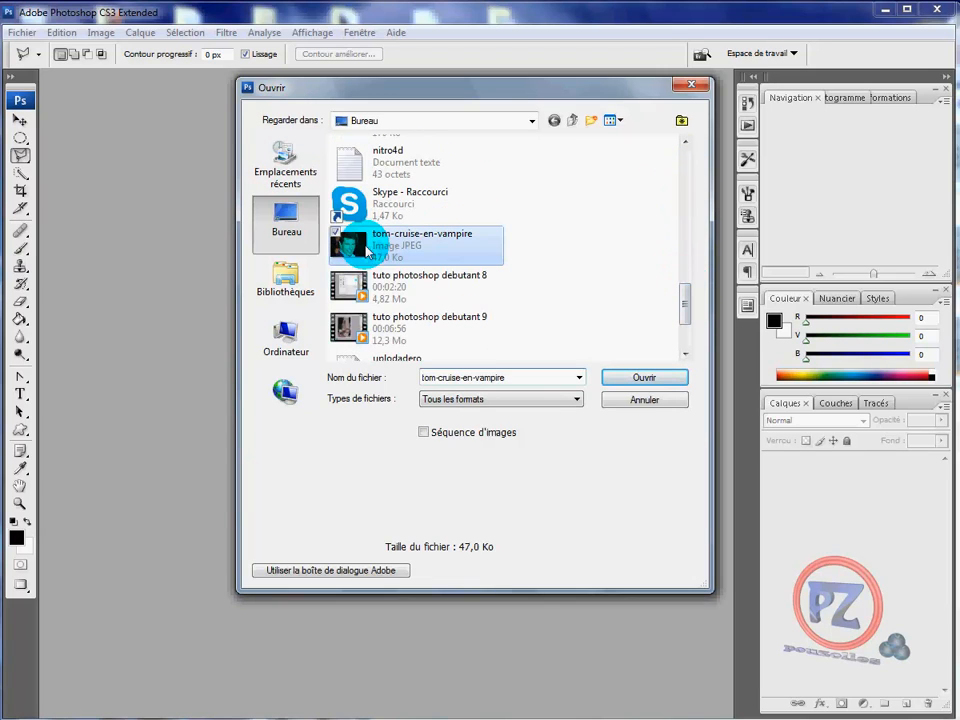
double_click(366, 250)
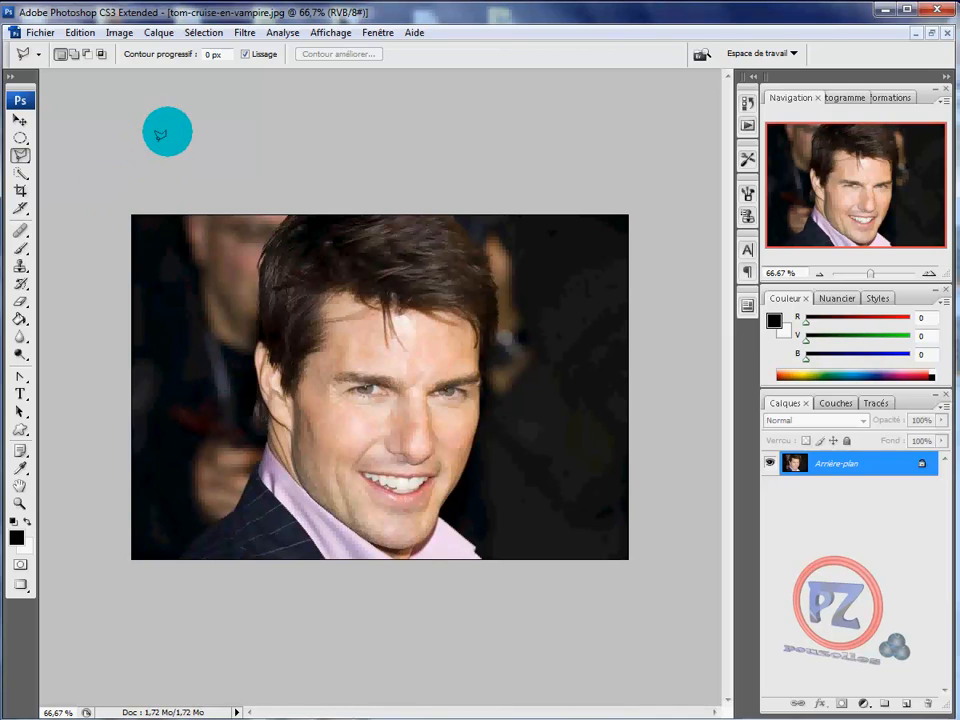
Convert the background layer to a smart object
left_click(155, 34)
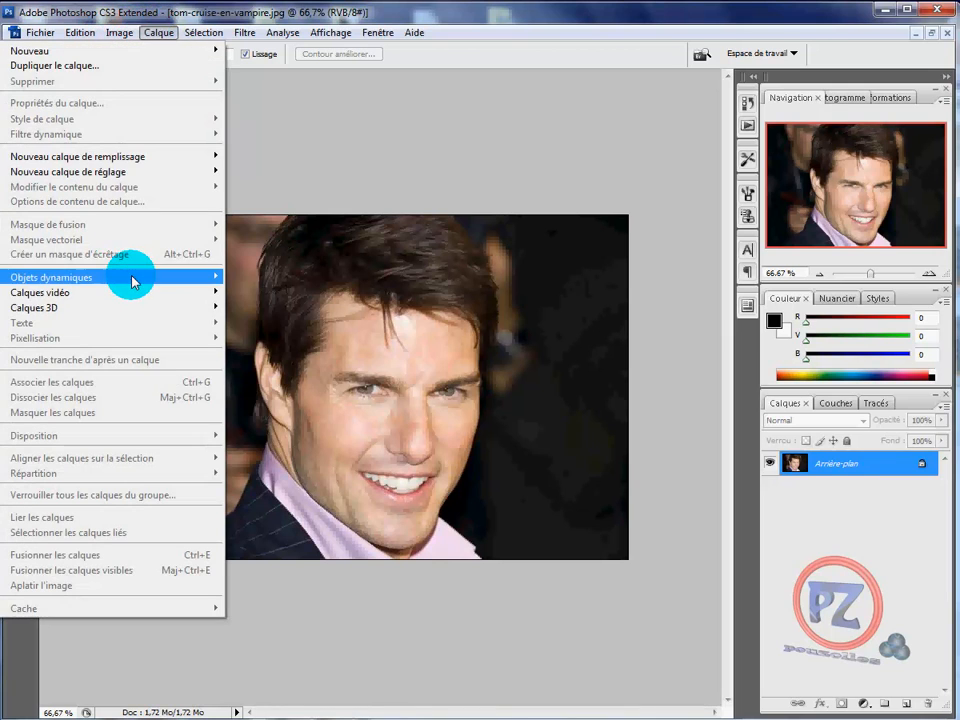
mouse_move(144, 279)
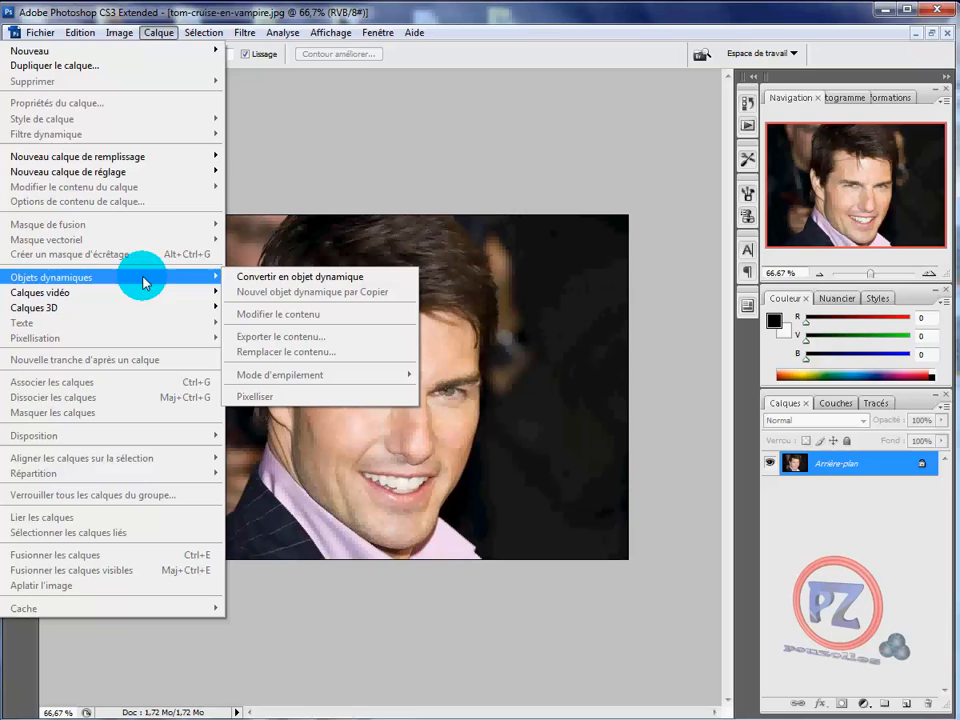
left_click(275, 285)
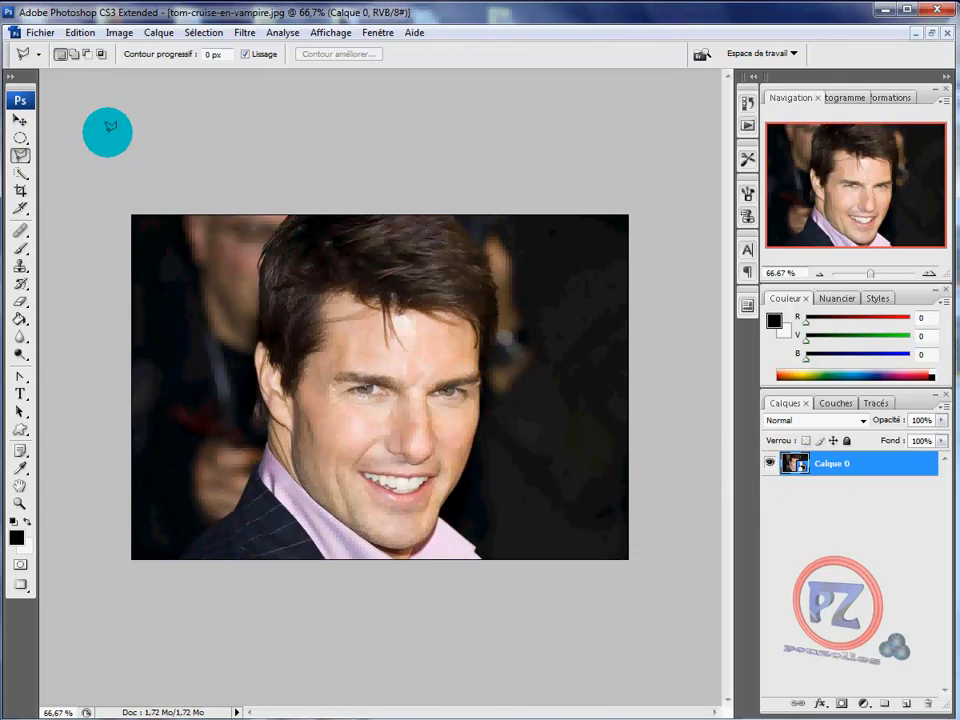
Select the man in the foreground, including his hair, face, collar and jacket, with the Quick Selection tool
left_click(20, 176)
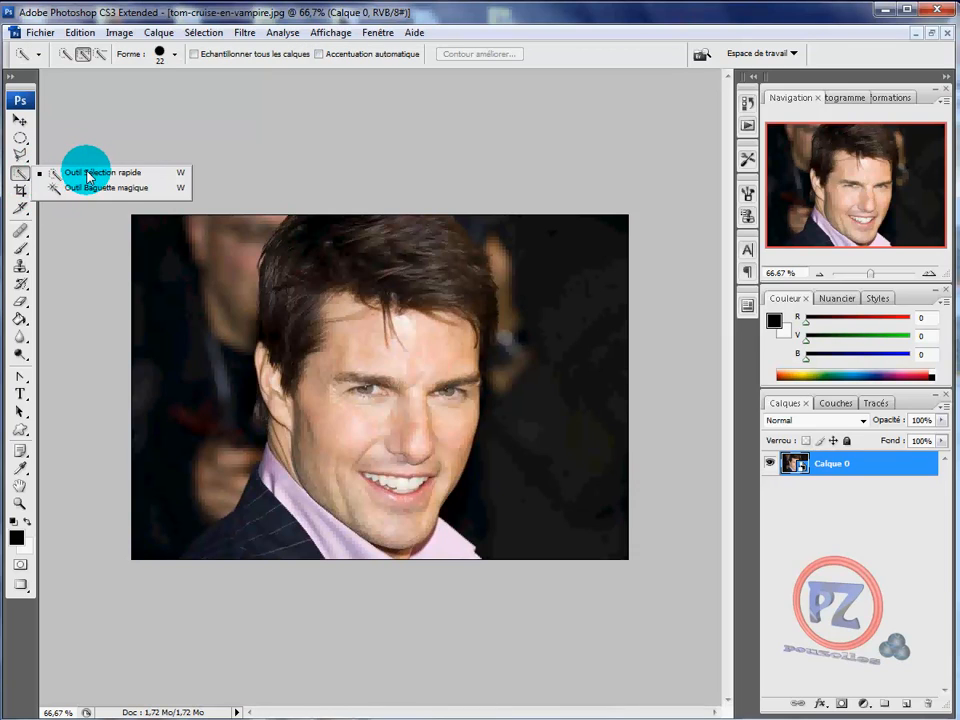
left_click(124, 176)
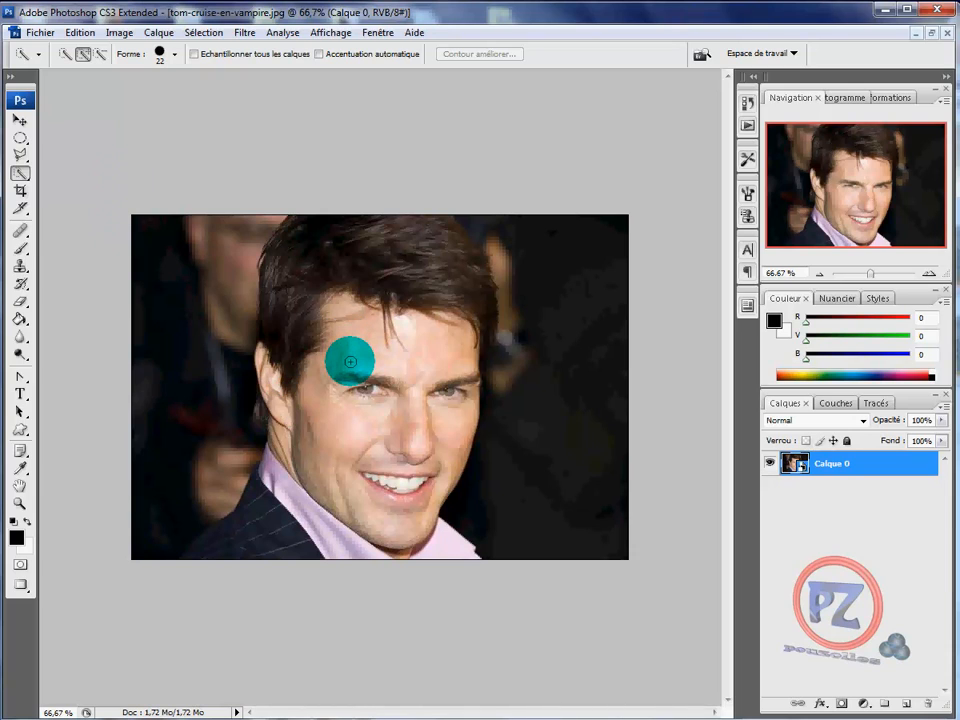
mouse_move(350, 361)
left_mouse_down()
mouse_move(340, 267)
mouse_move(317, 248)
mouse_move(436, 266)
mouse_move(448, 279)
mouse_move(467, 323)
mouse_move(435, 476)
mouse_move(420, 503)
mouse_move(352, 475)
mouse_move(280, 482)
left_mouse_up()
mouse_move(253, 534)
left_mouse_down()
mouse_move(229, 559)
mouse_move(200, 565)
mouse_move(300, 527)
mouse_move(386, 536)
mouse_move(452, 560)
mouse_move(358, 525)
mouse_move(330, 496)
mouse_move(423, 340)
mouse_move(486, 343)
left_mouse_up()
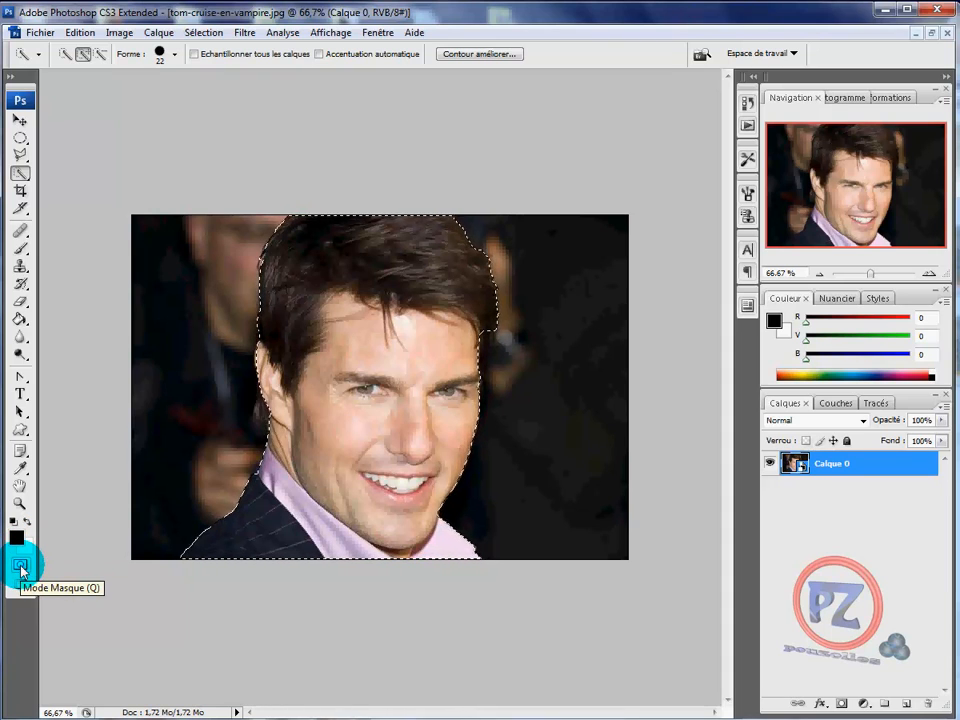
Turn on Quick Mask mode for the selection and show the document's channels
left_click(21, 571)
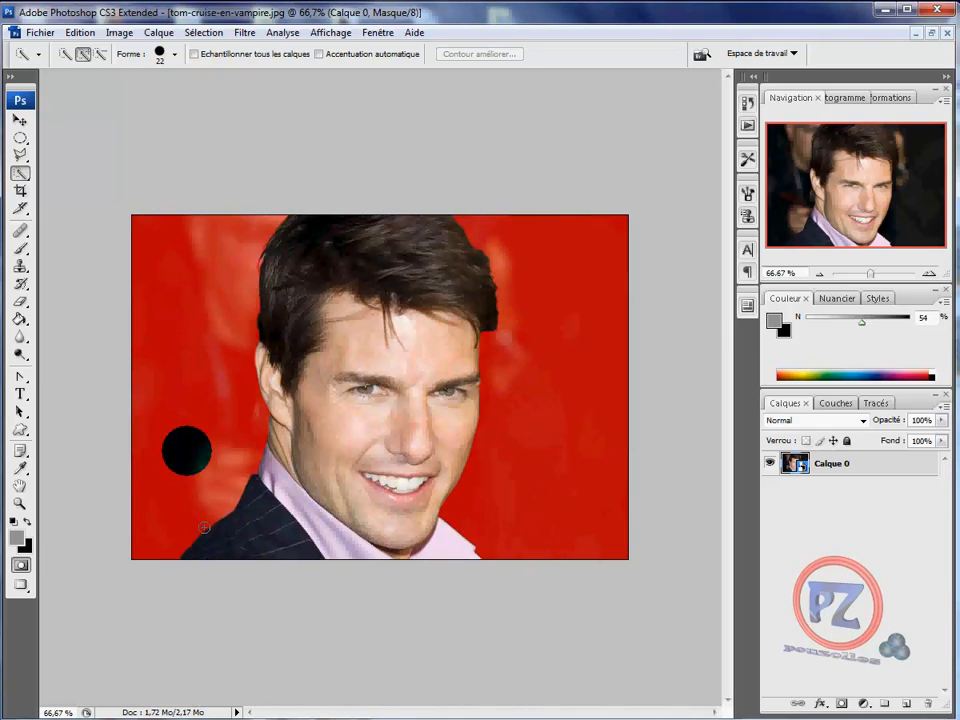
left_click(20, 505)
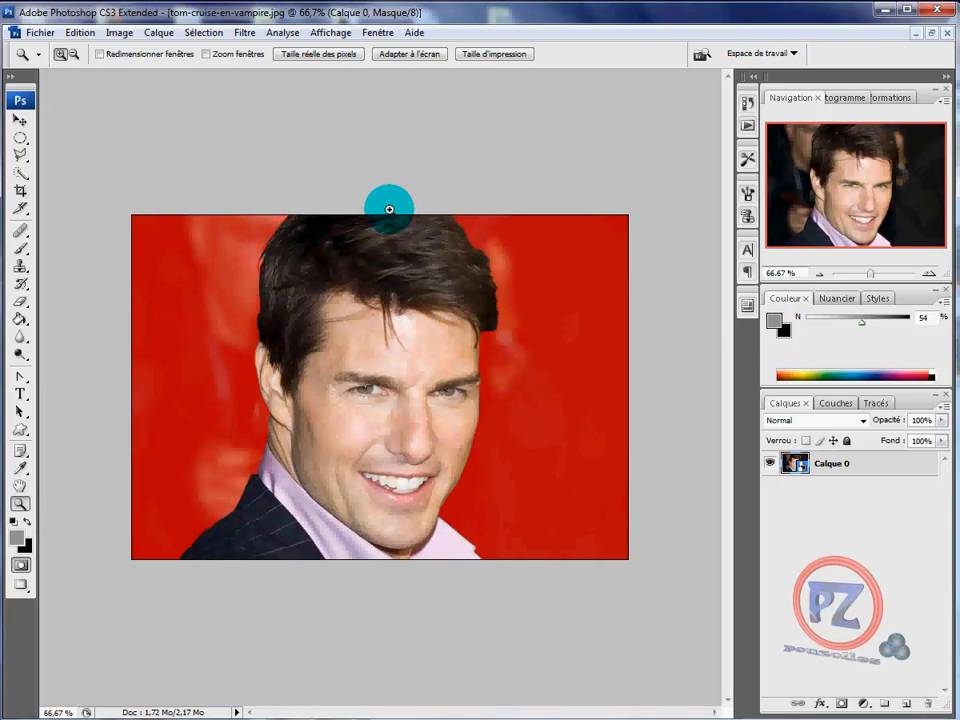
left_click_drag(389, 209, 633, 437)
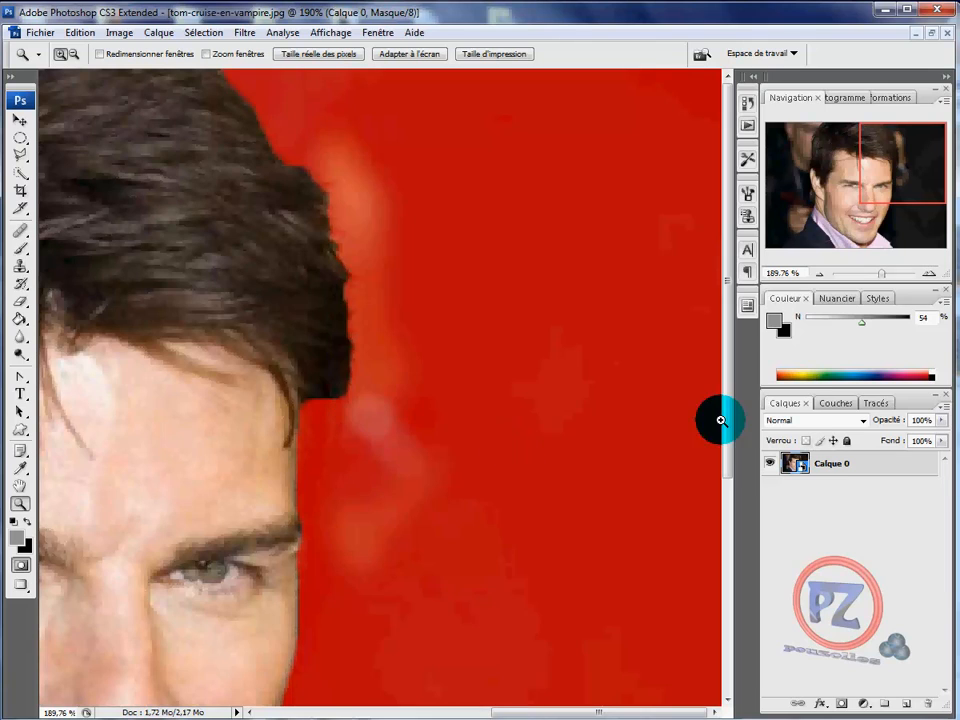
left_click(835, 404)
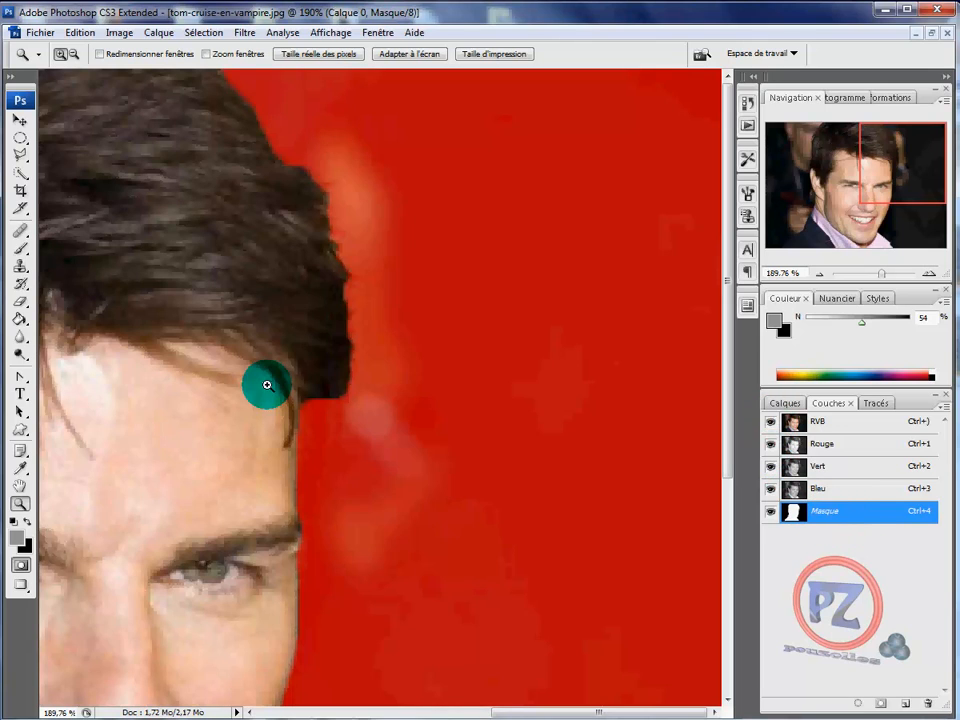
Reset the foreground and background colours to the default black and white
left_click(15, 521)
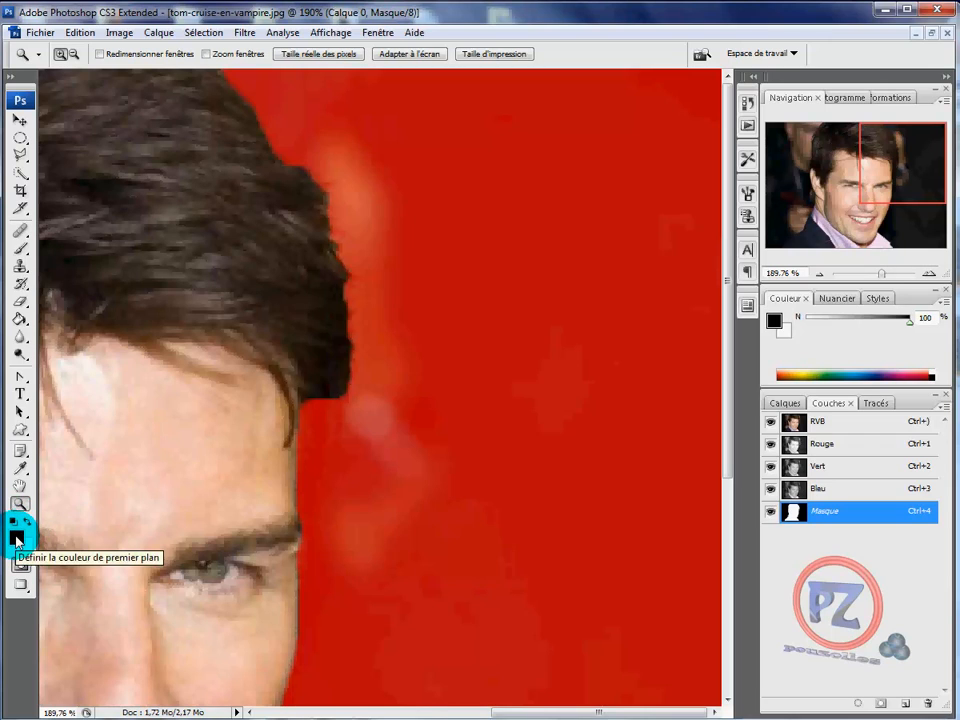
left_click(16, 540)
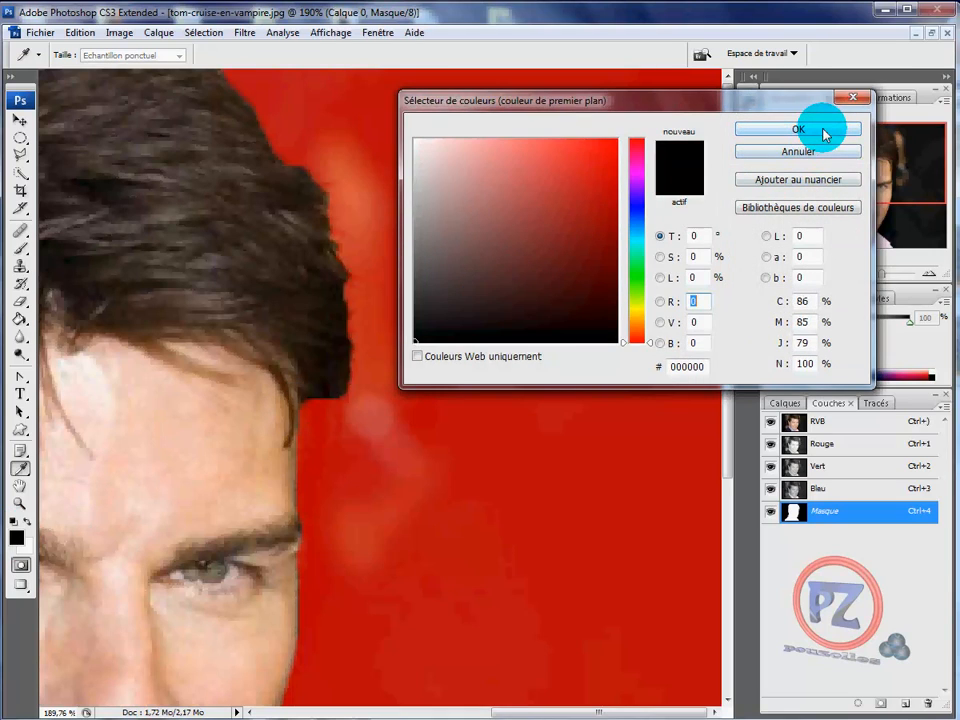
left_click(851, 98)
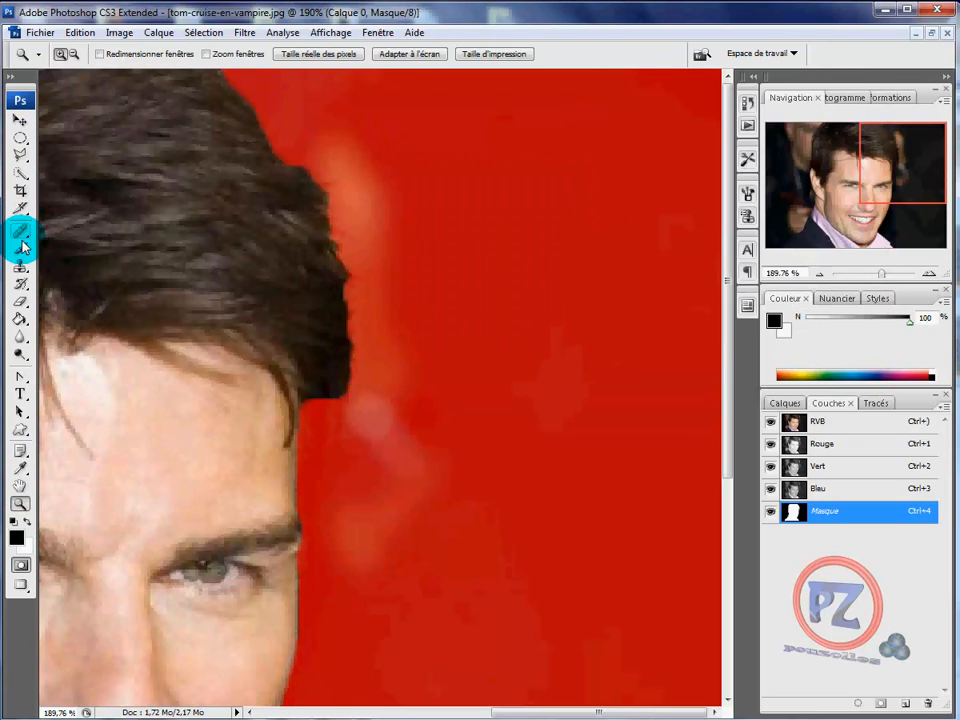
Paint white on the mask with the Brush tool to add the missing hair beside the forehead and behind the ear
left_click_drag(22, 255, 100, 252)
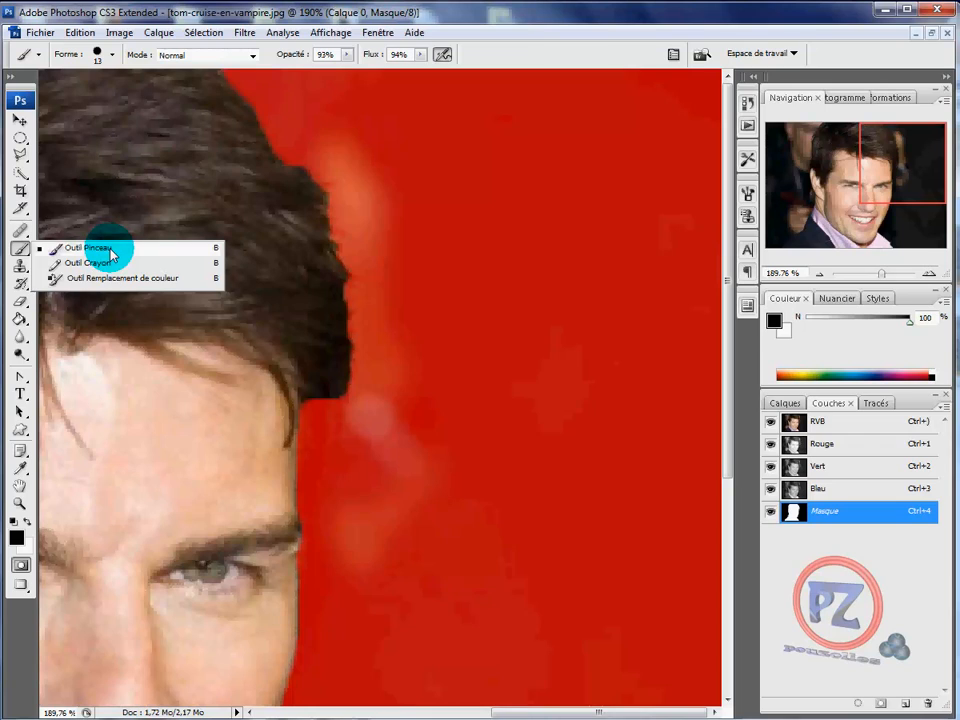
left_click(110, 250)
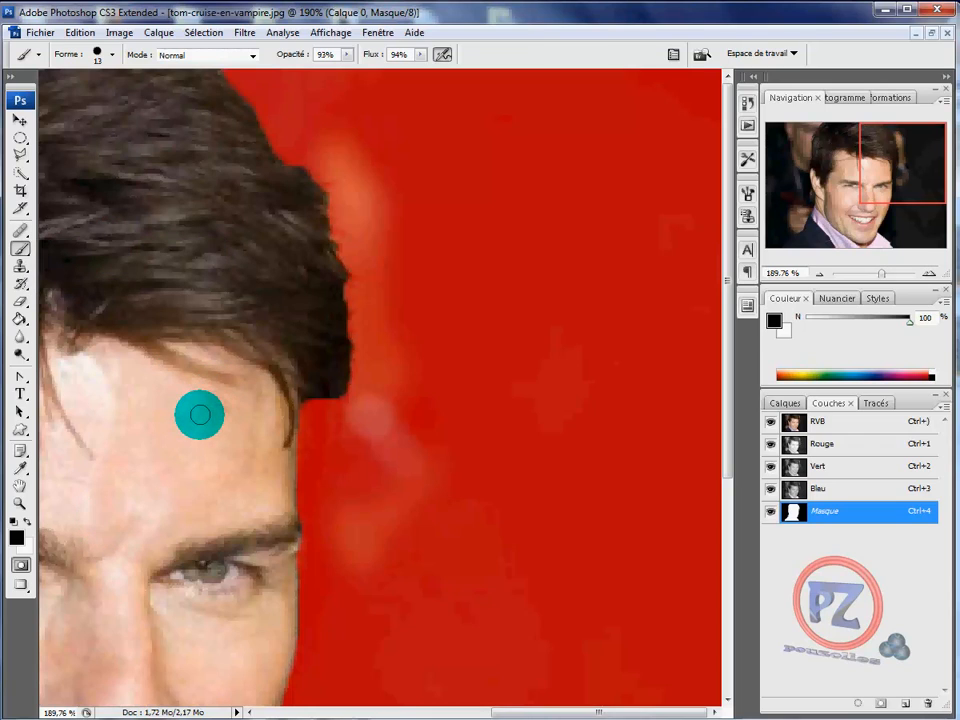
left_click(28, 521)
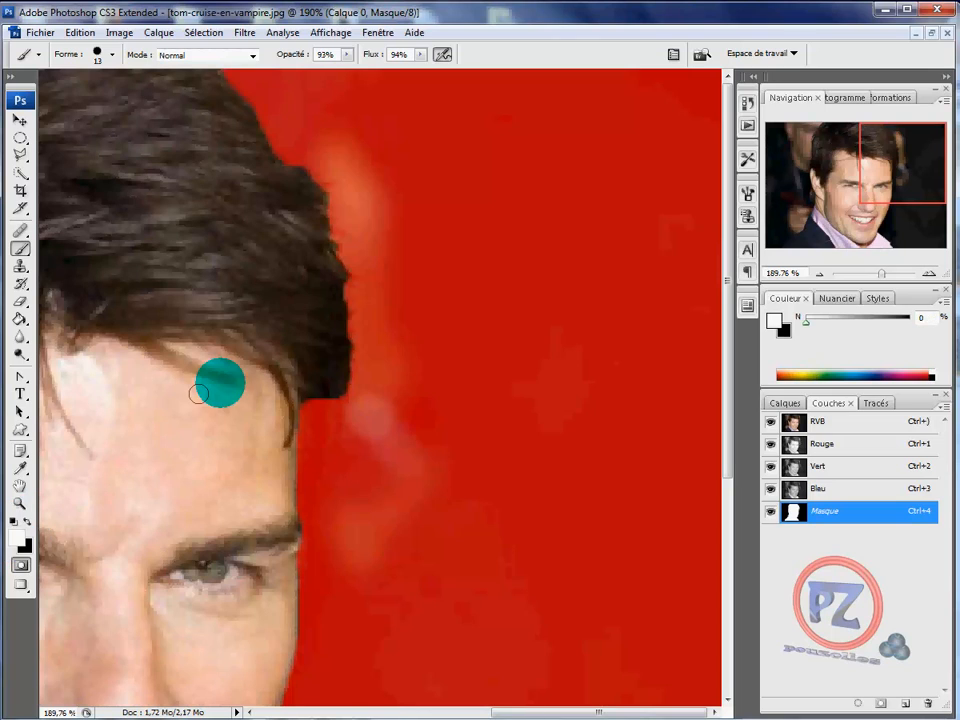
mouse_move(298, 384)
left_mouse_down()
mouse_move(296, 435)
mouse_move(332, 373)
mouse_move(299, 419)
mouse_move(296, 428)
mouse_move(332, 383)
mouse_move(295, 443)
mouse_move(337, 383)
mouse_move(289, 459)
mouse_move(333, 391)
mouse_move(285, 474)
mouse_move(305, 440)
mouse_move(288, 493)
mouse_move(297, 409)
mouse_move(320, 382)
mouse_move(331, 313)
mouse_move(333, 401)
mouse_move(318, 430)
mouse_move(283, 482)
mouse_move(230, 437)
left_mouse_up()
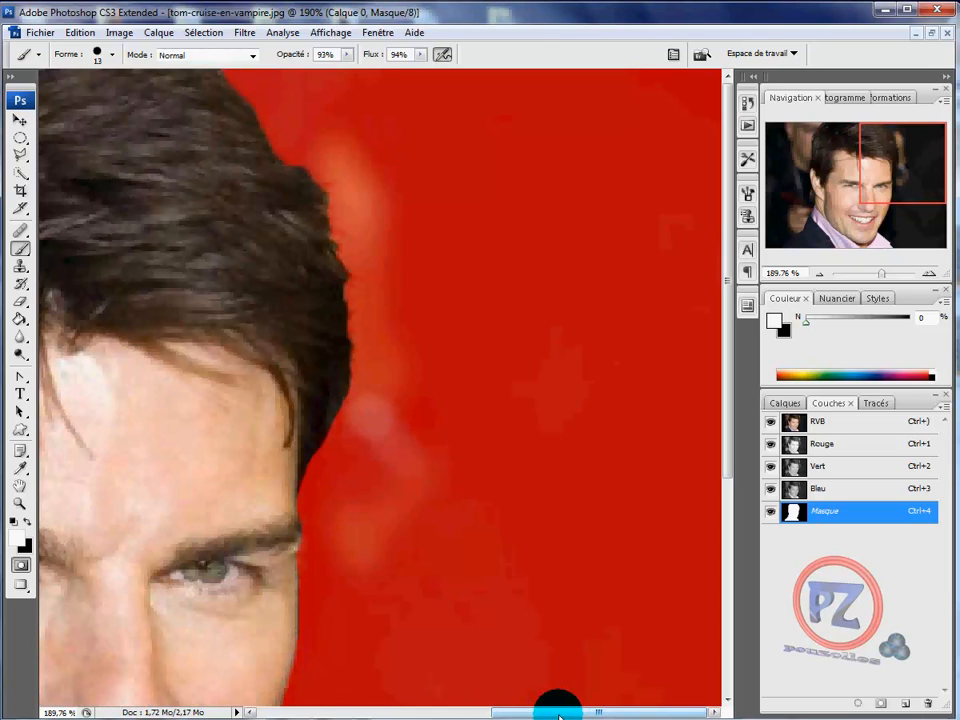
left_click_drag(555, 712, 375, 712)
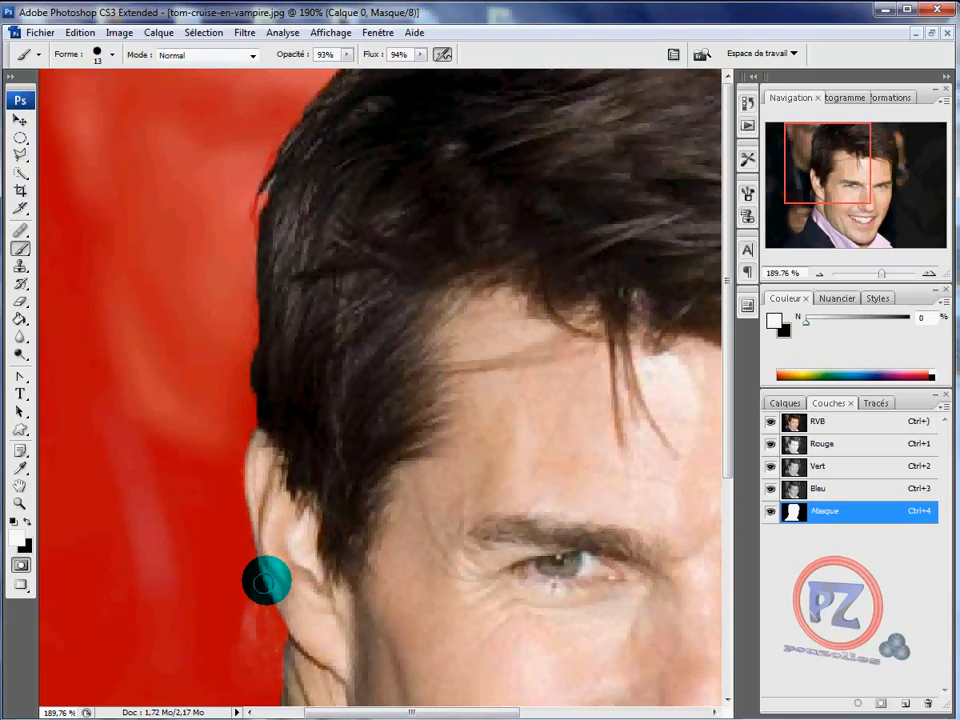
mouse_move(266, 582)
left_mouse_down()
mouse_move(253, 619)
mouse_move(255, 636)
mouse_move(268, 624)
mouse_move(276, 669)
mouse_move(264, 644)
mouse_move(278, 669)
mouse_move(270, 607)
mouse_move(291, 647)
mouse_move(290, 614)
mouse_move(264, 564)
mouse_move(255, 620)
mouse_move(268, 636)
mouse_move(293, 583)
left_mouse_up()
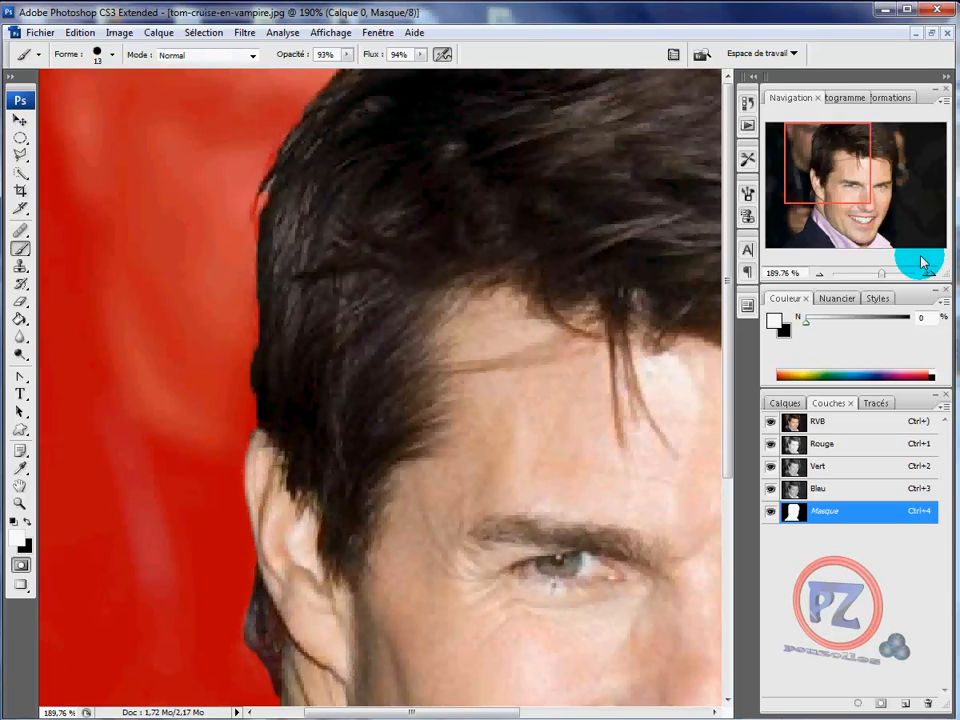
Exit Quick Mask mode and save the refined selection of the man as an alpha channel
left_click(818, 273)
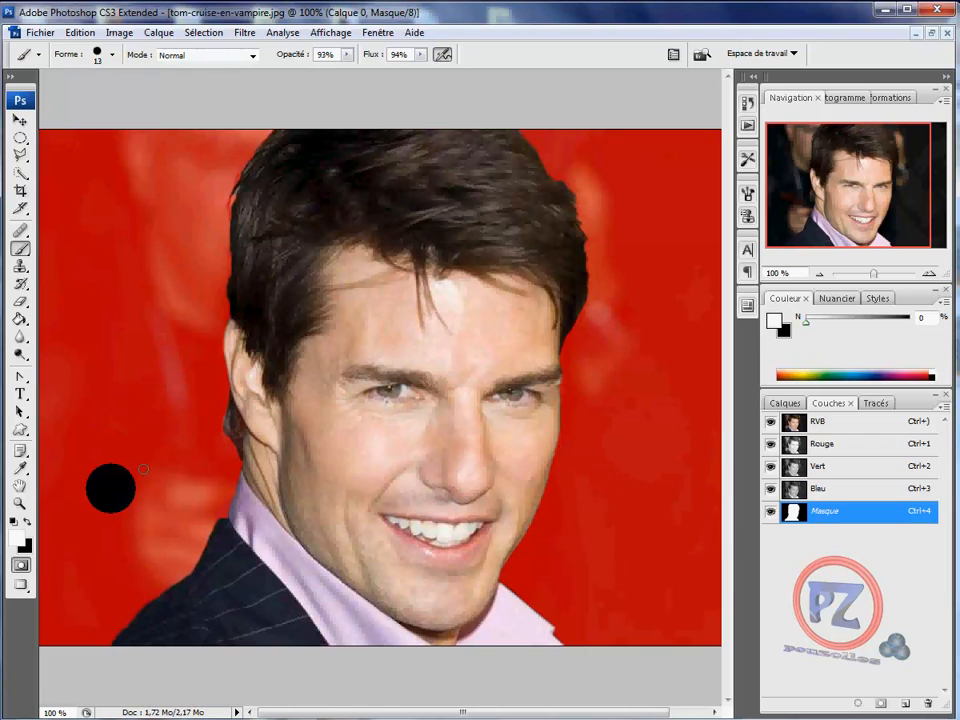
left_click(20, 567)
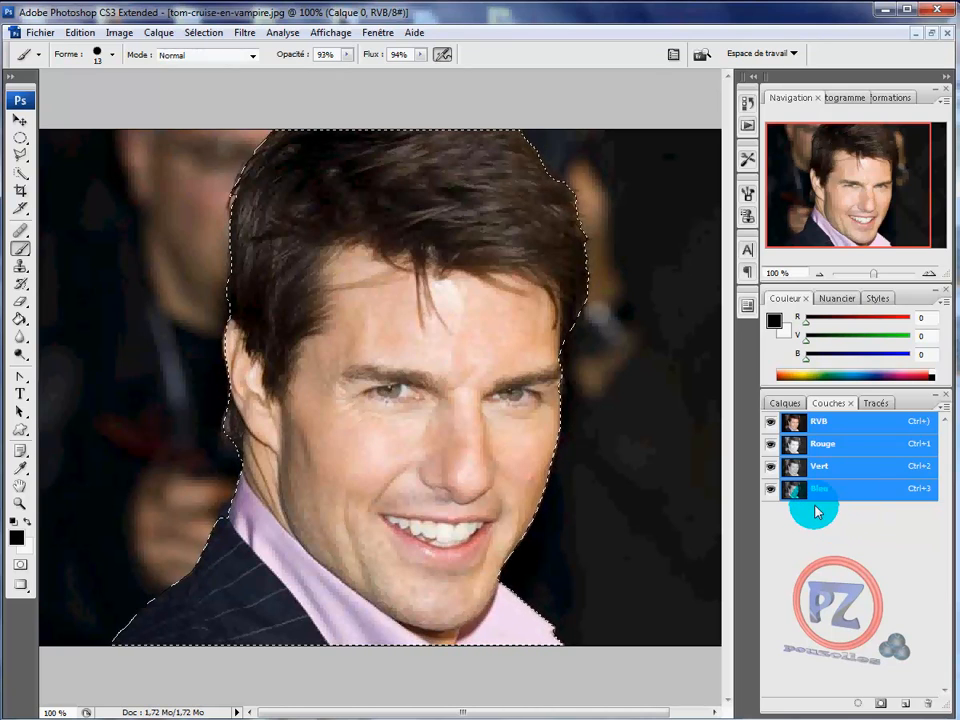
left_click(881, 705)
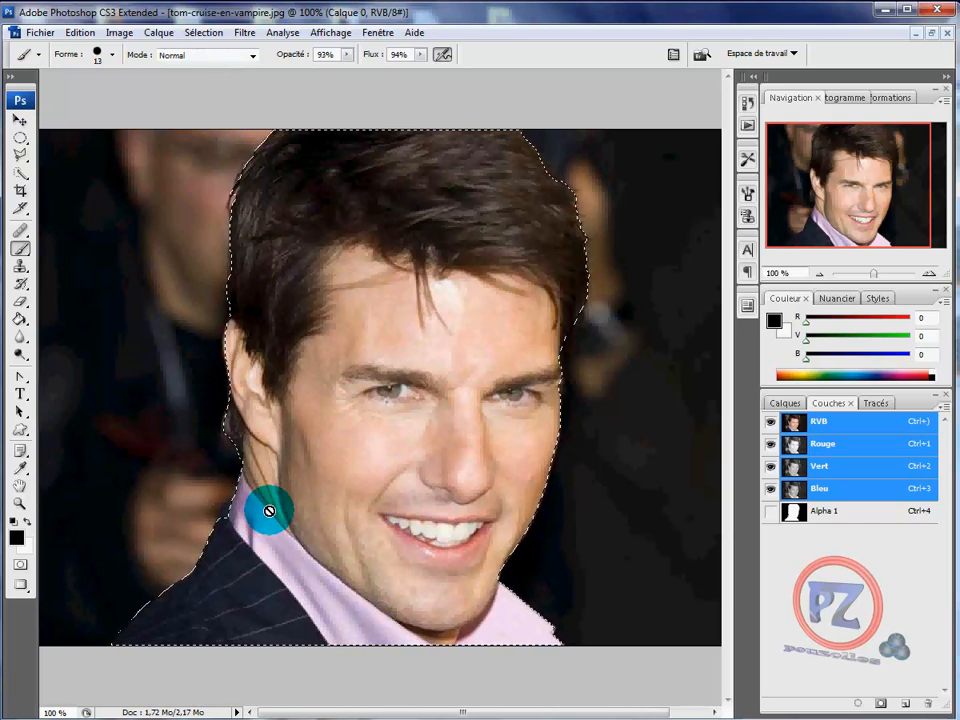
In Quick Mask mode, add a patch above the jacket shoulder with white and mask it again with black
left_click(19, 568)
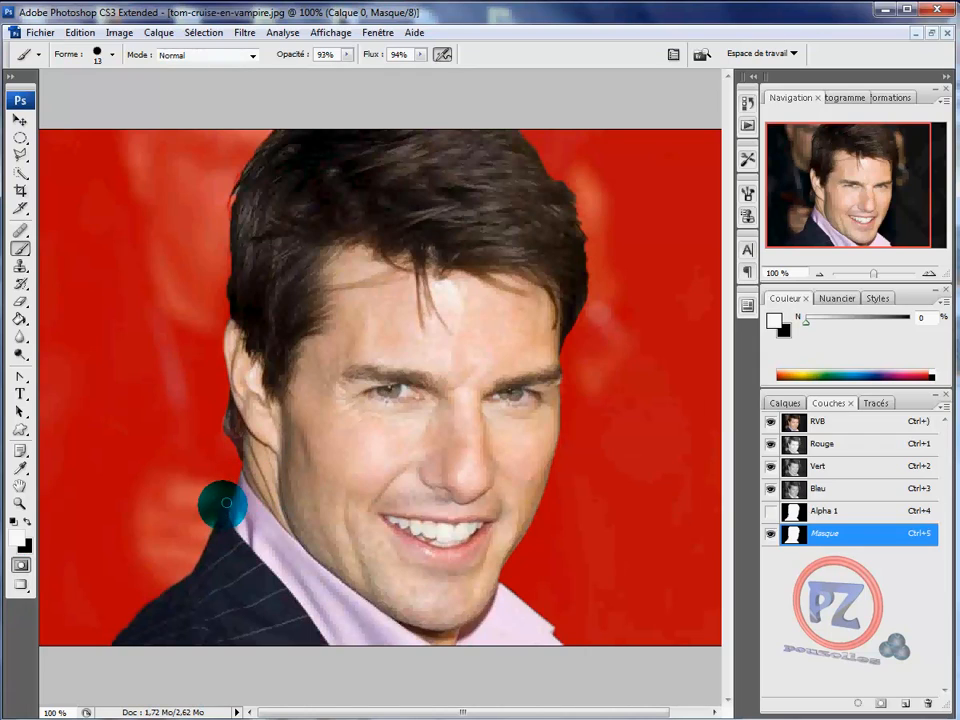
left_click_drag(213, 522, 227, 499)
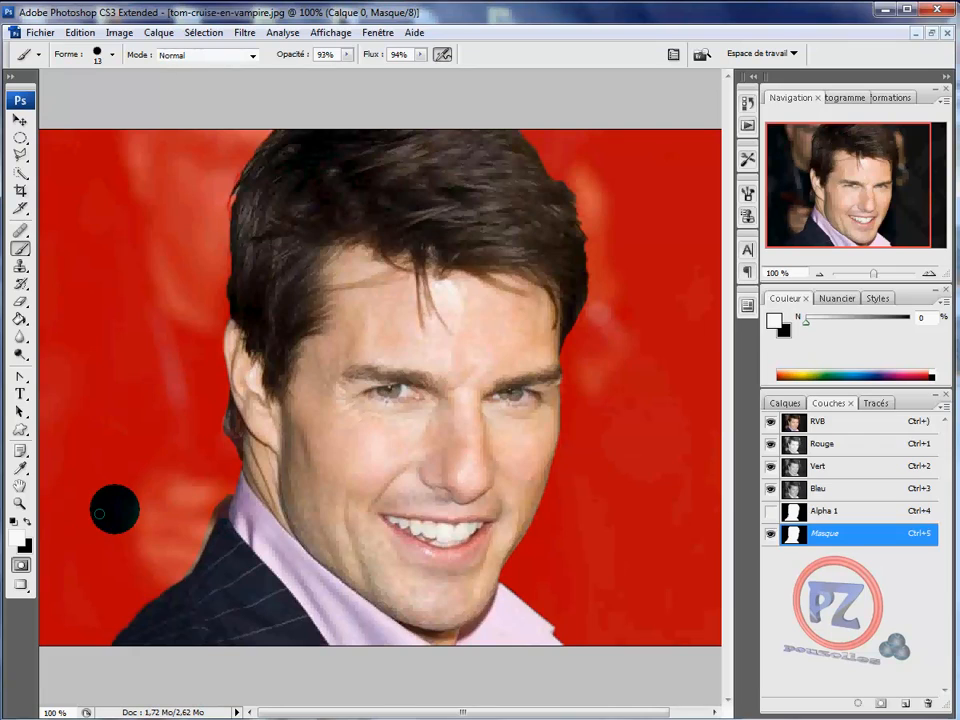
key("x")
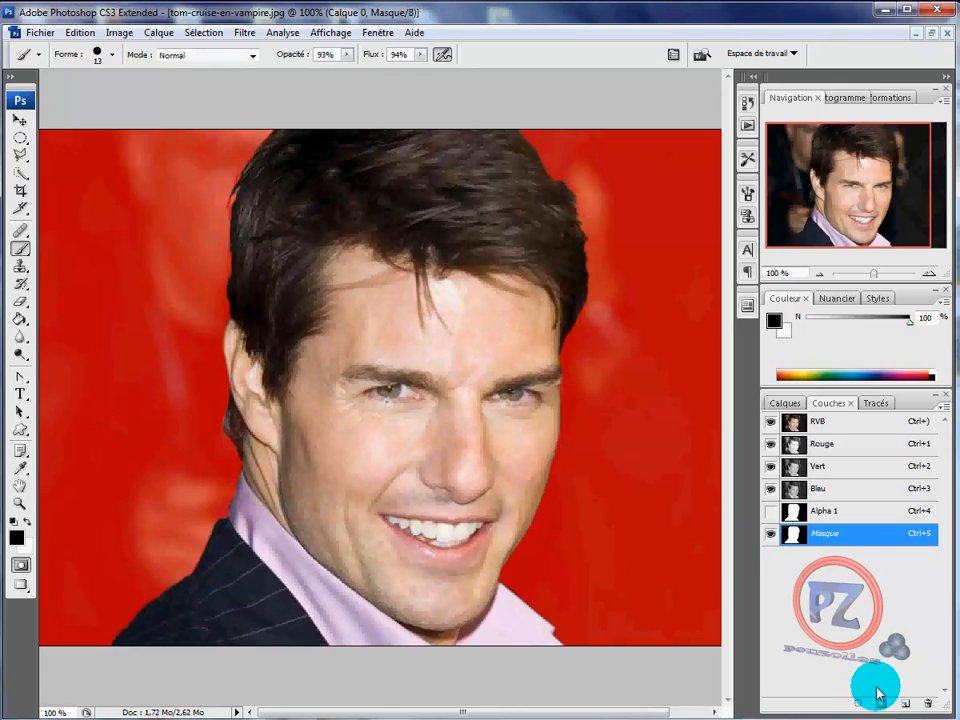
left_click(20, 567)
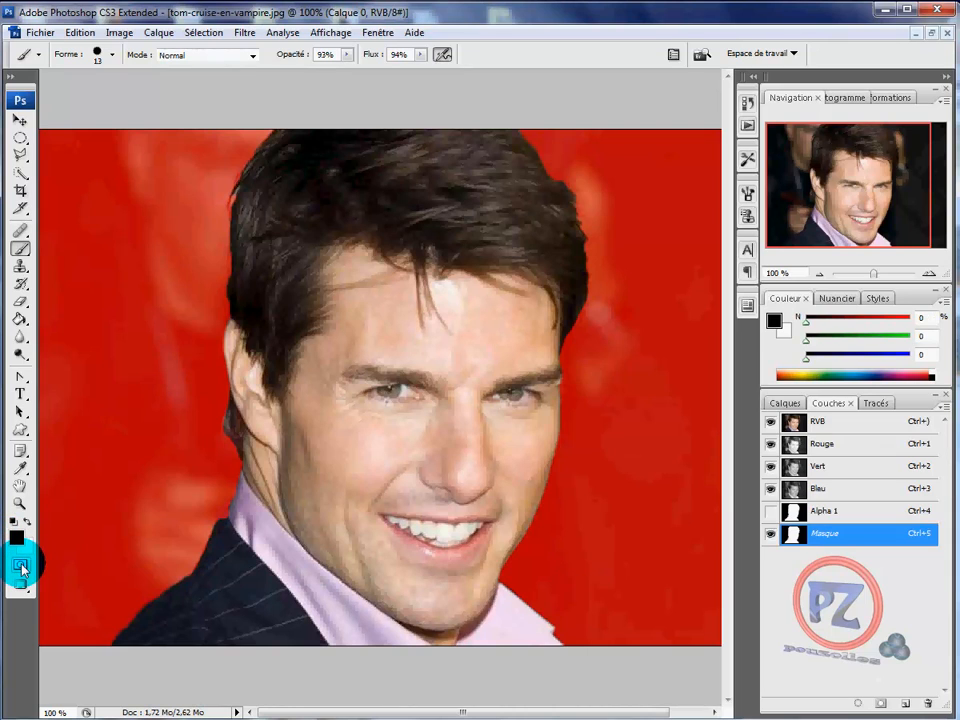
Save the selection as a second alpha channel and return to the layers with the Quick Selection tool active
left_click(886, 704)
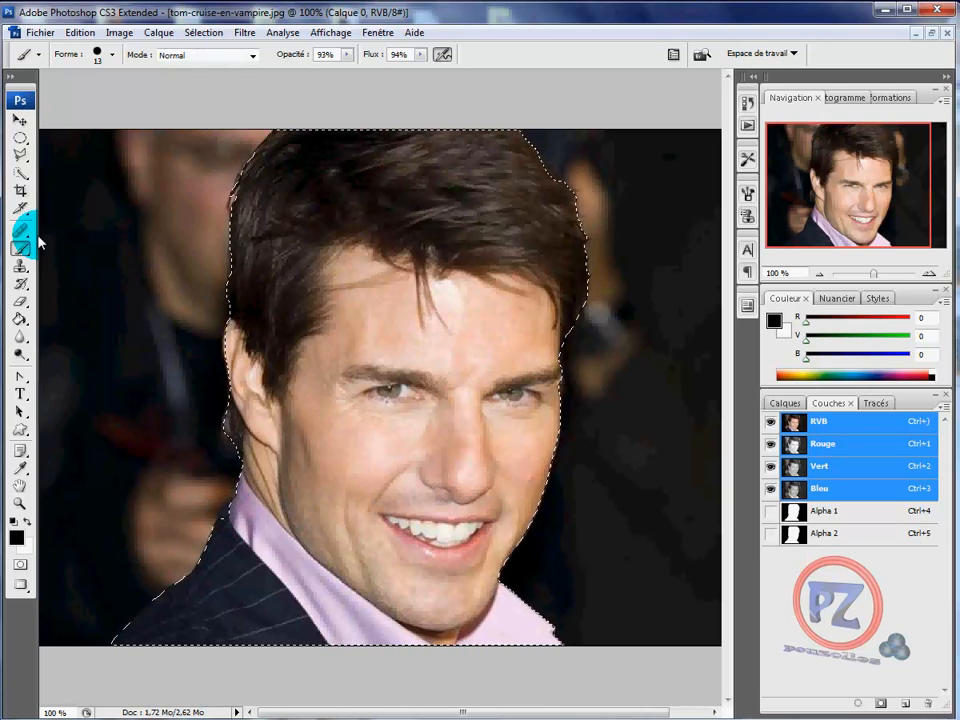
left_click(20, 173)
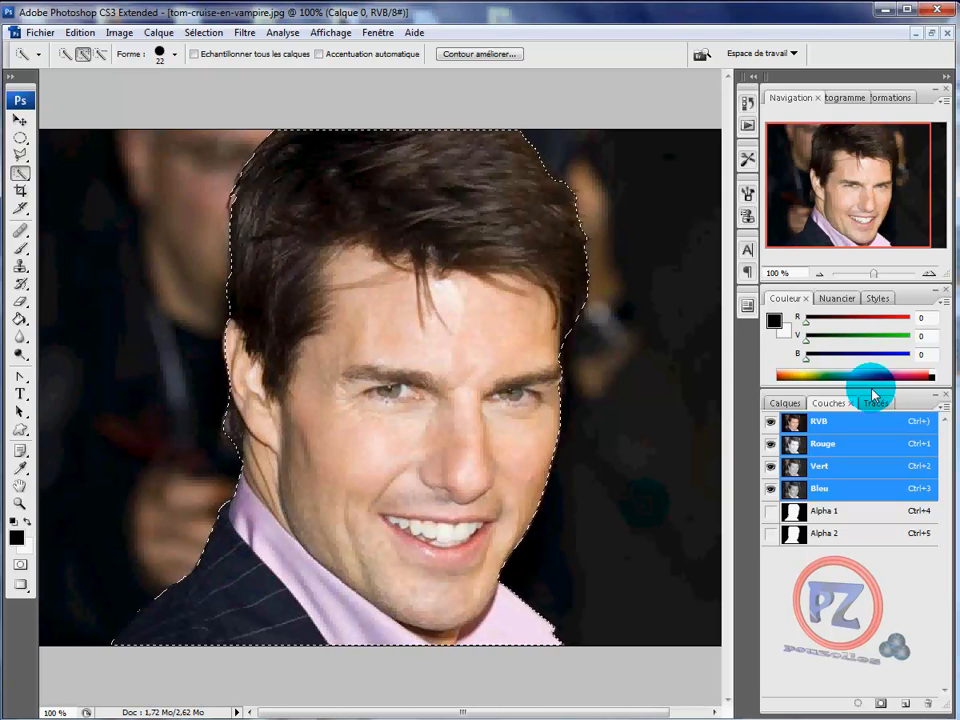
left_click(787, 404)
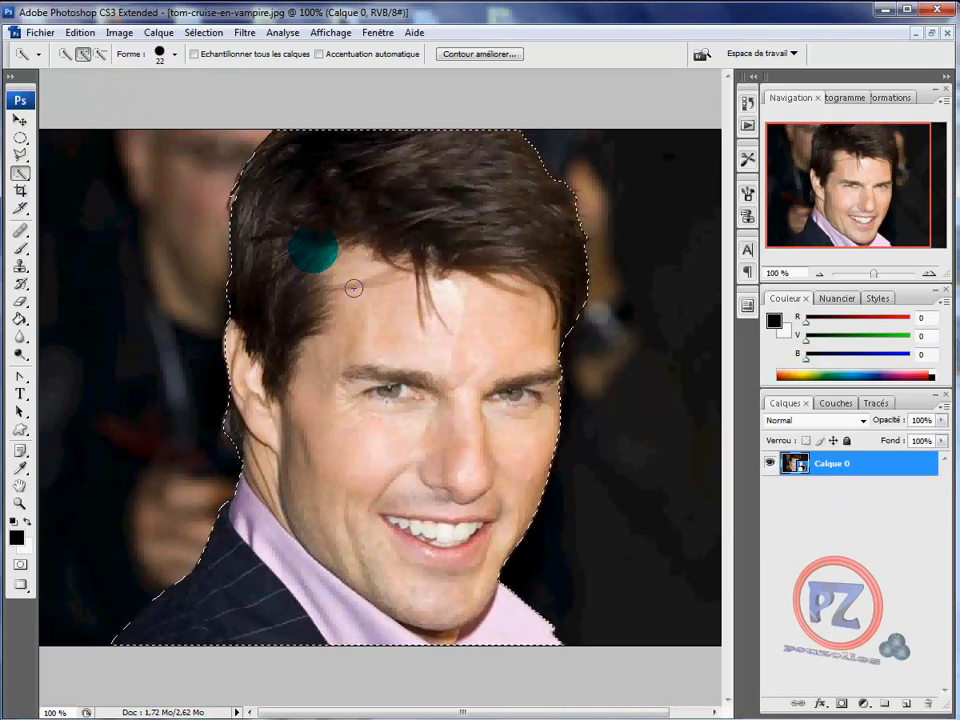
Copy the selected man, paste him onto a new layer and hide the original layer Calque 0
left_click(80, 32)
left_click(40, 142)
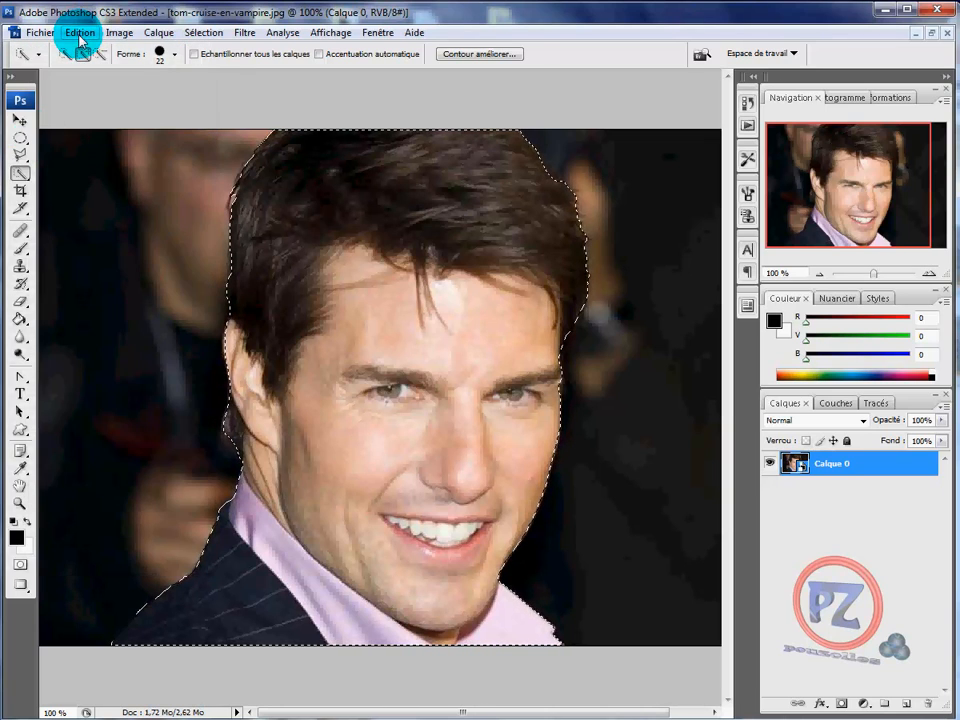
left_click(78, 33)
left_click(45, 177)
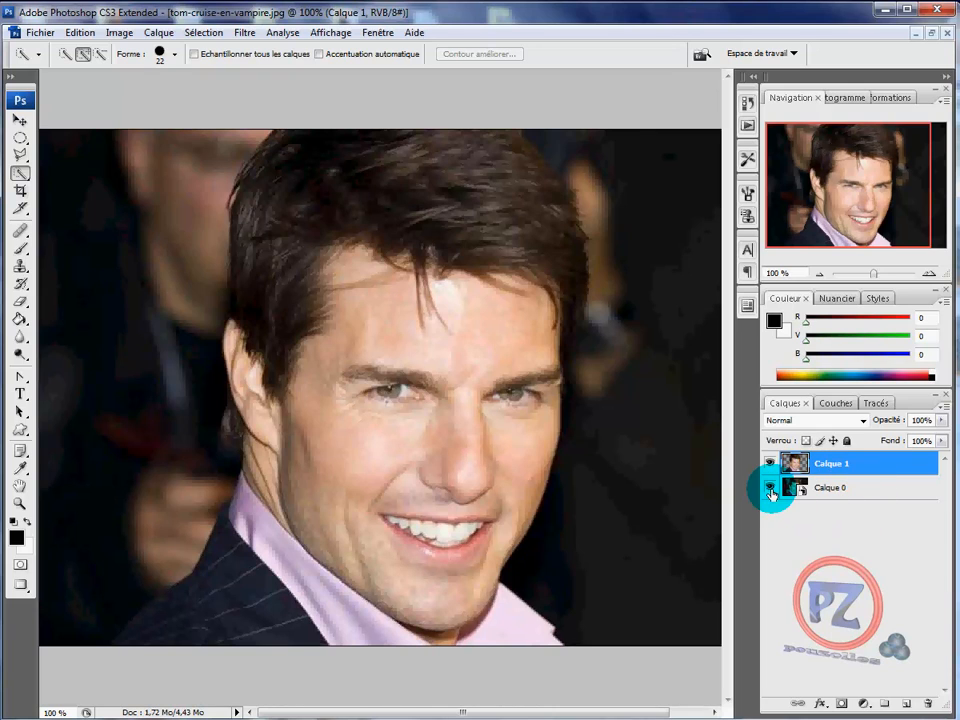
left_click(769, 489)
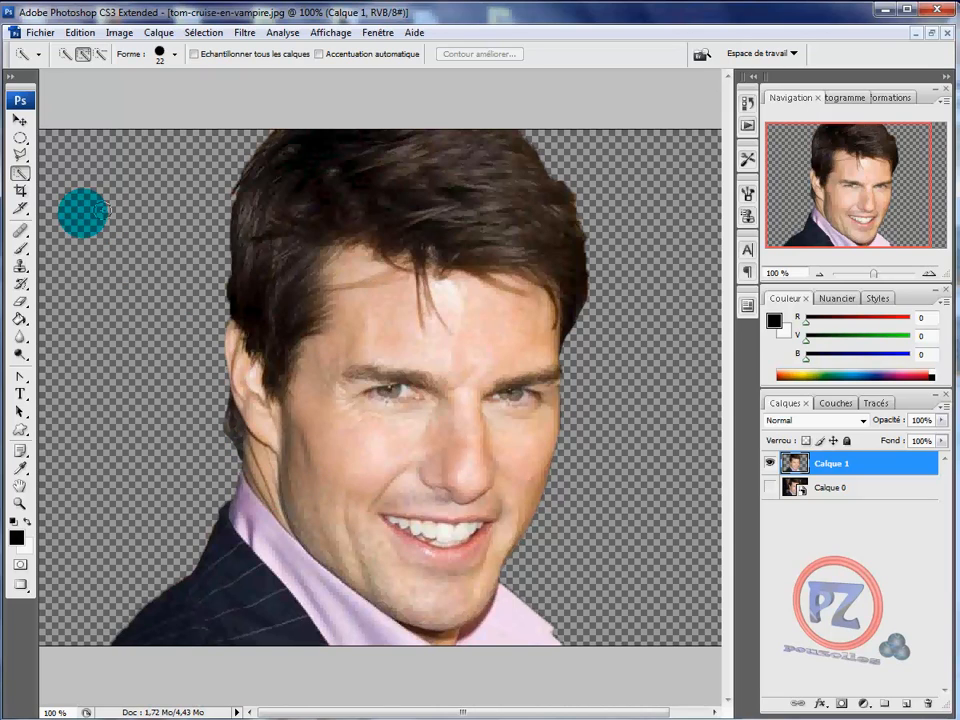
Set the Eraser to 33% opacity with a 27 px brush diameter
left_click(21, 304)
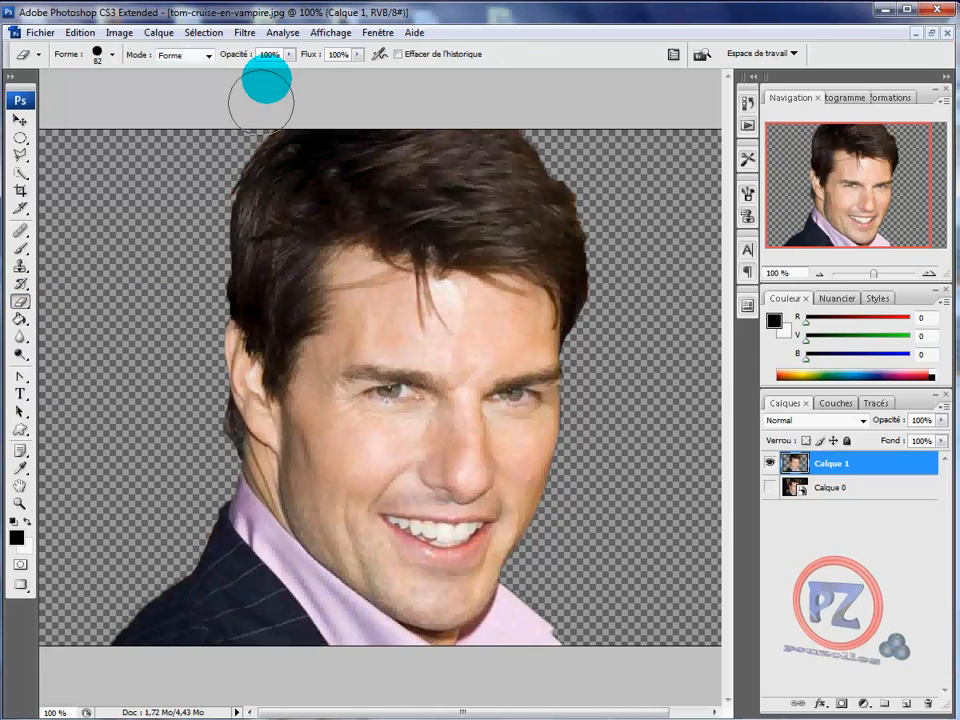
left_click(288, 55)
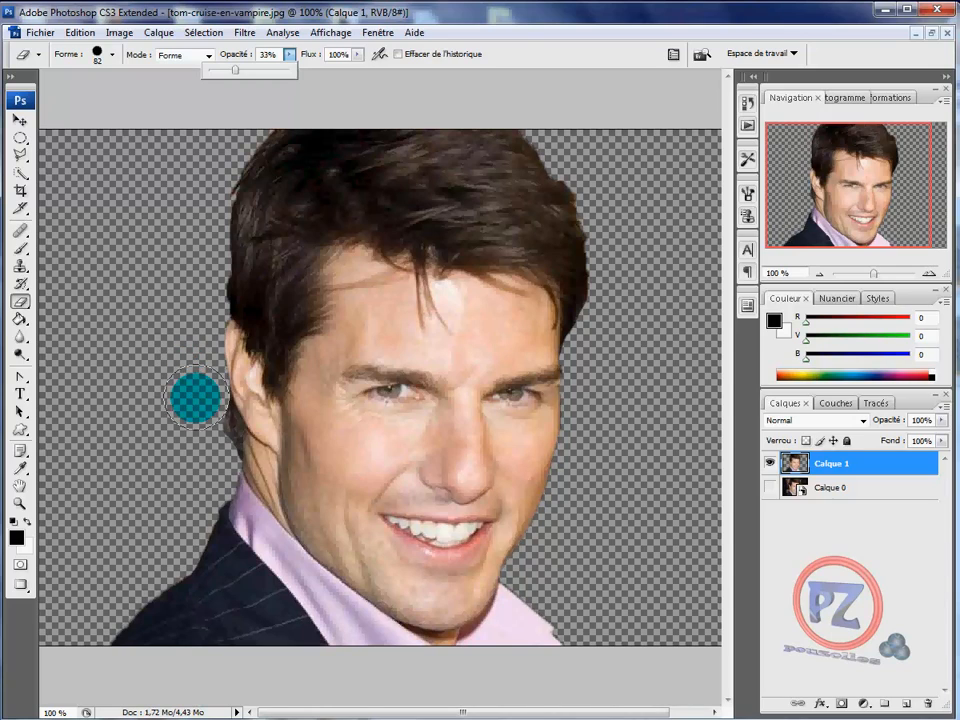
left_click(112, 54)
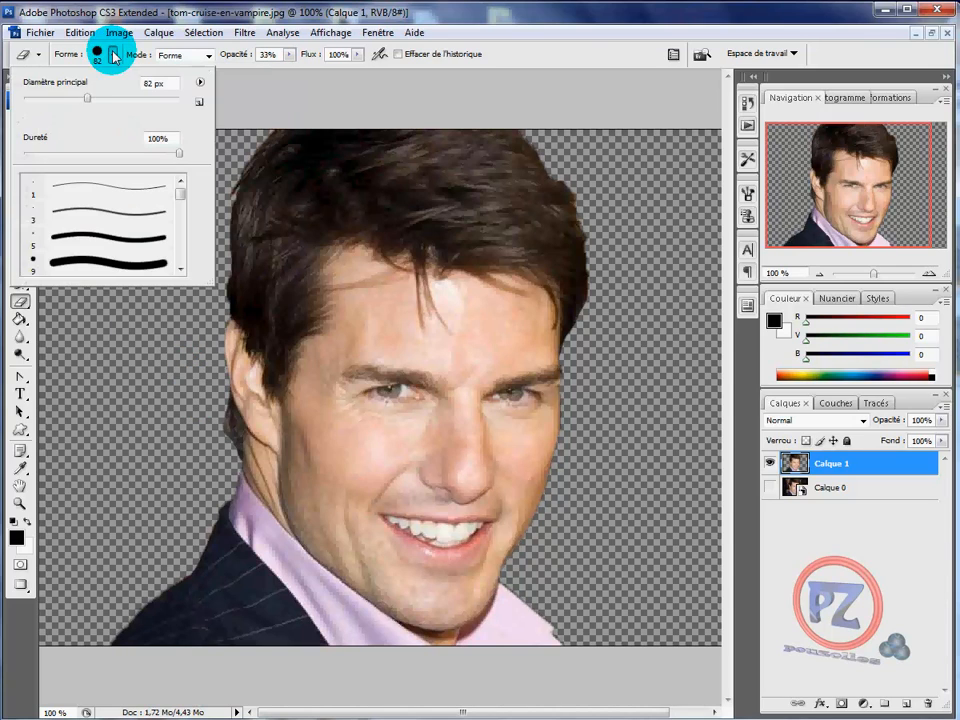
left_click(57, 99)
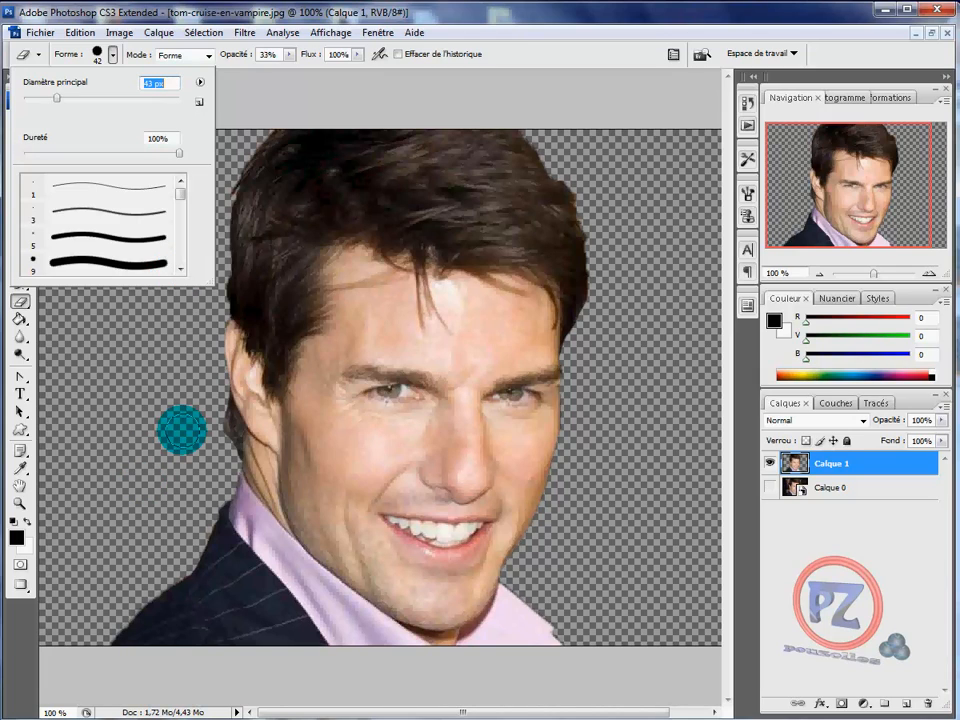
scroll(182, 430, "down", 4)
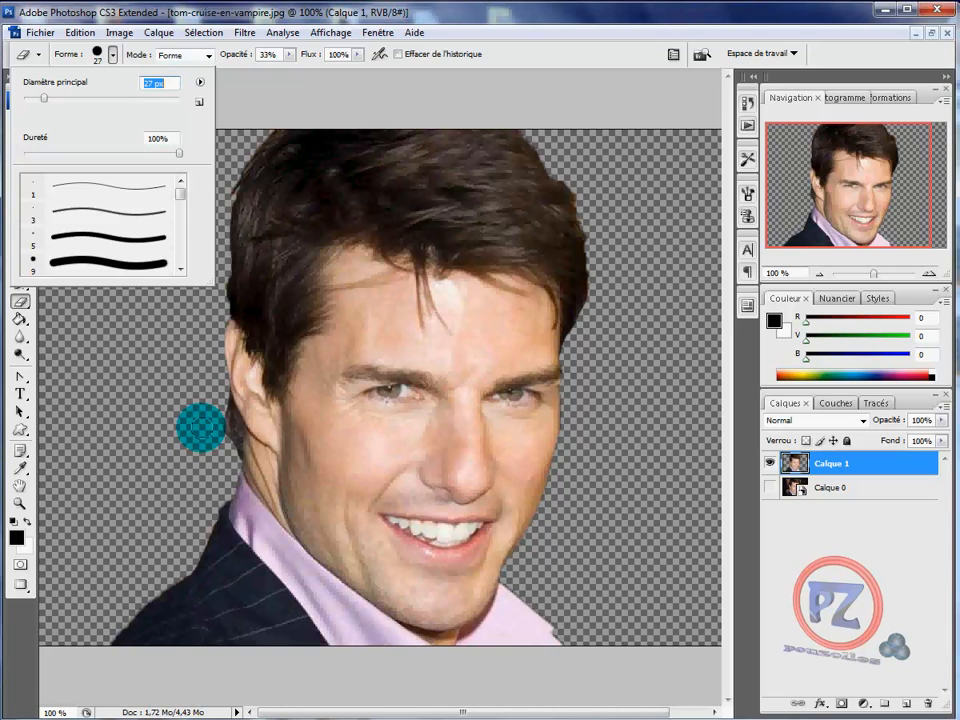
key("Return")
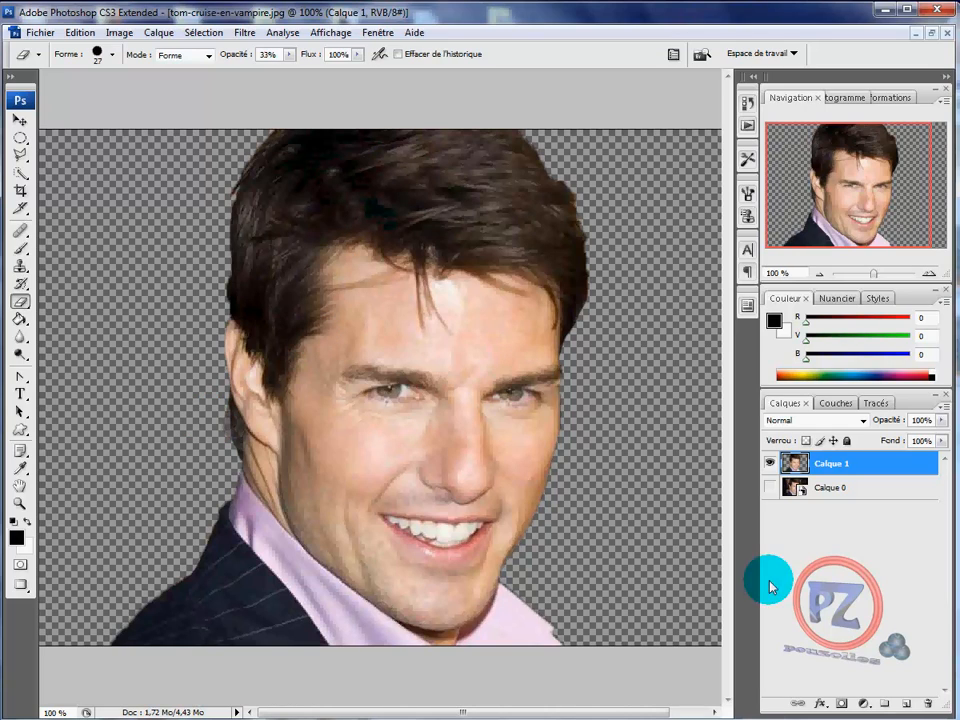
Add a new layer beneath all the others and fill it with black using the Paint Bucket
left_click(906, 705)
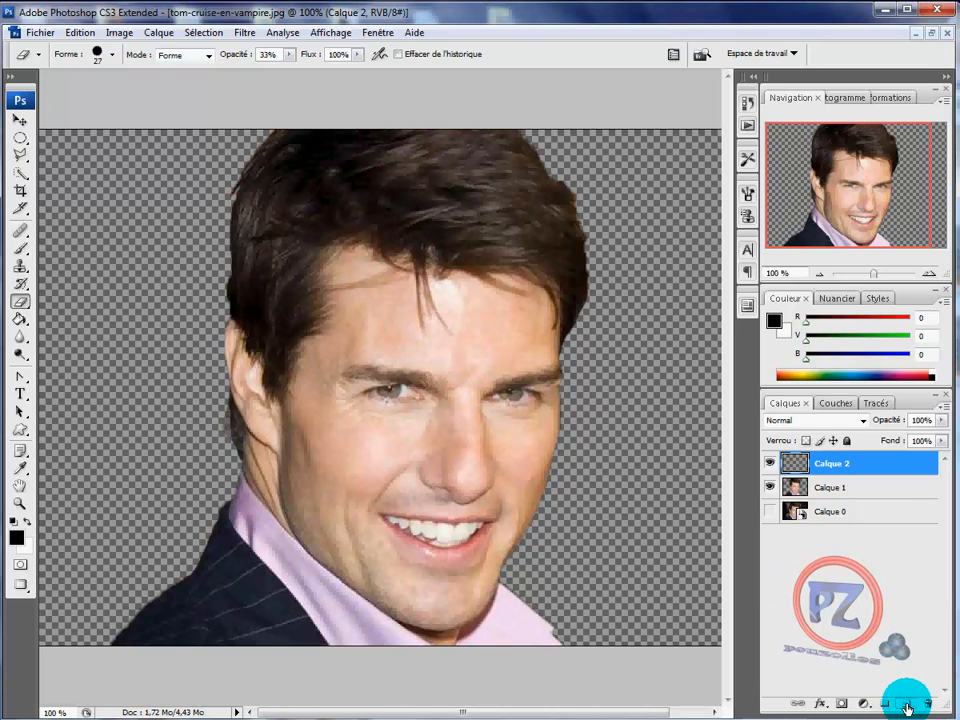
left_click_drag(859, 469, 857, 527)
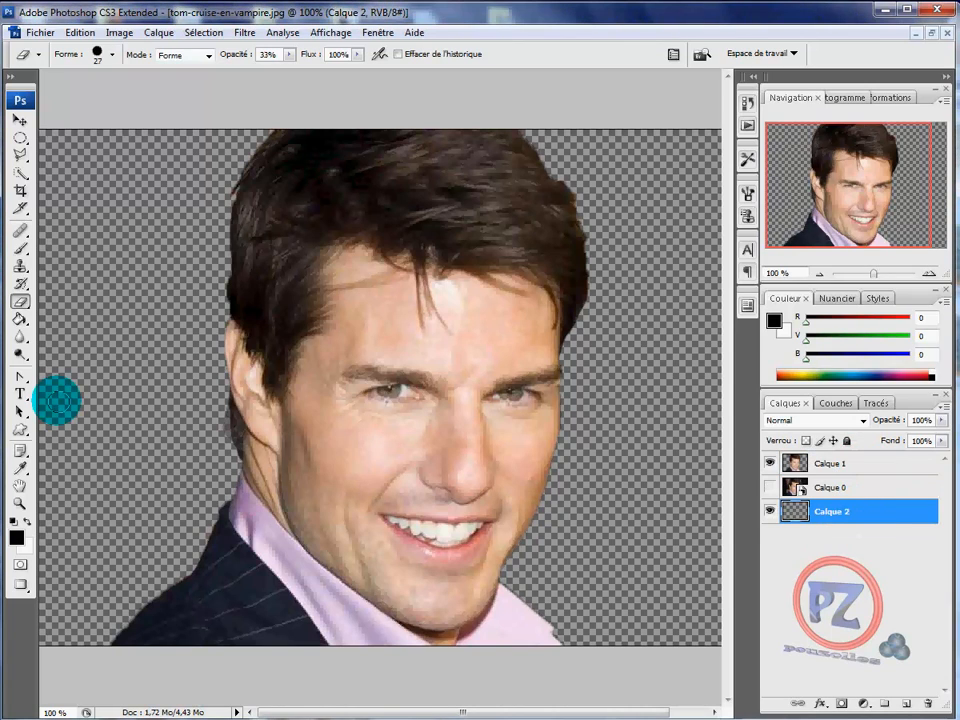
left_click(20, 319)
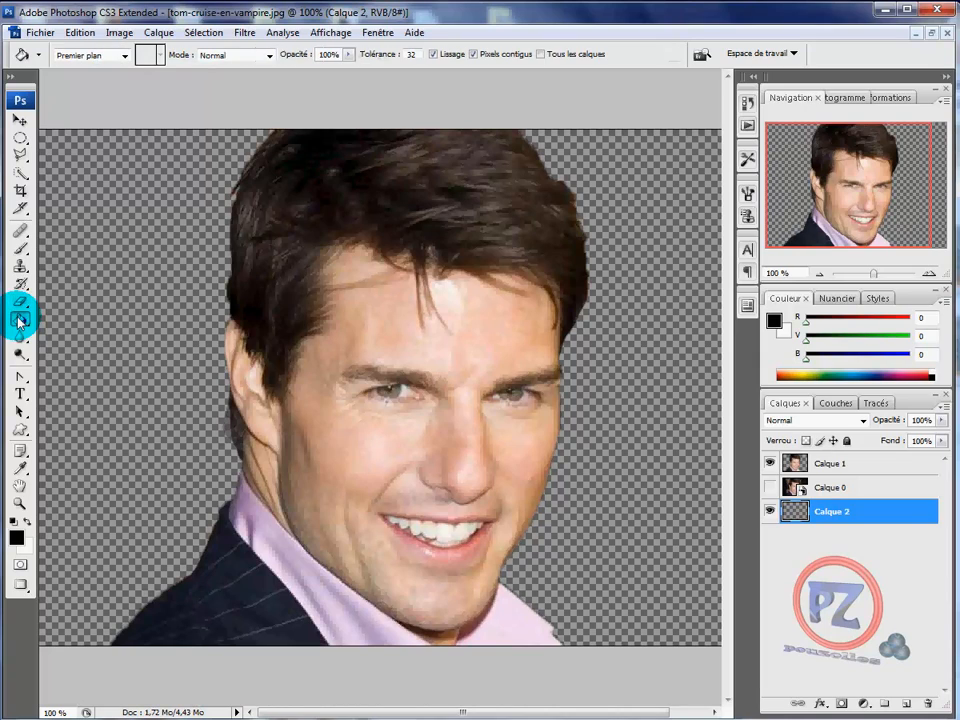
left_click(63, 318)
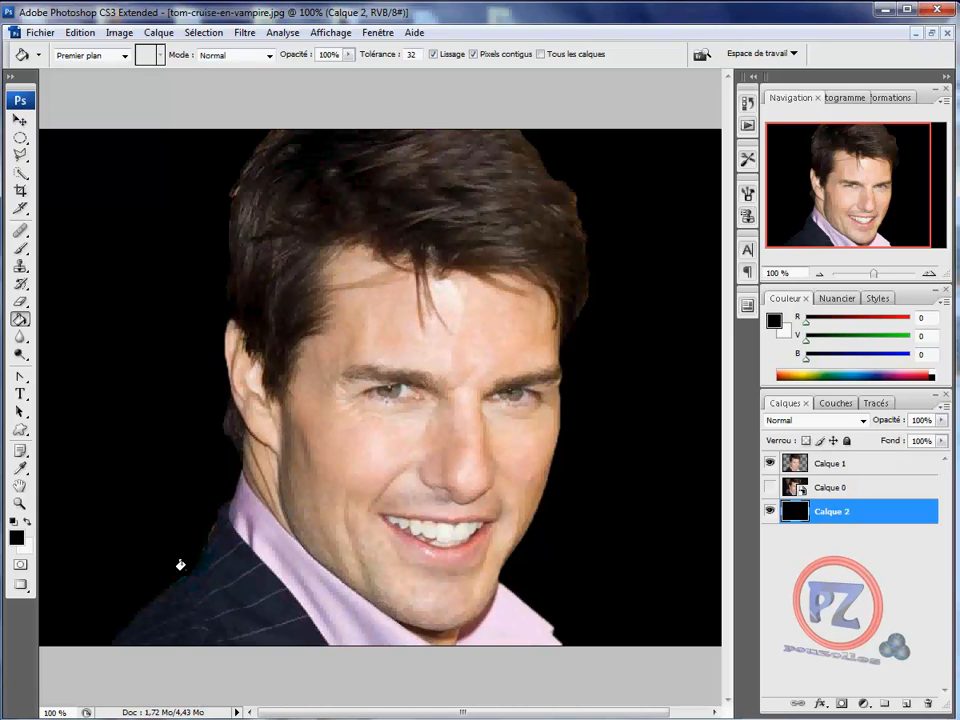
left_click(217, 523)
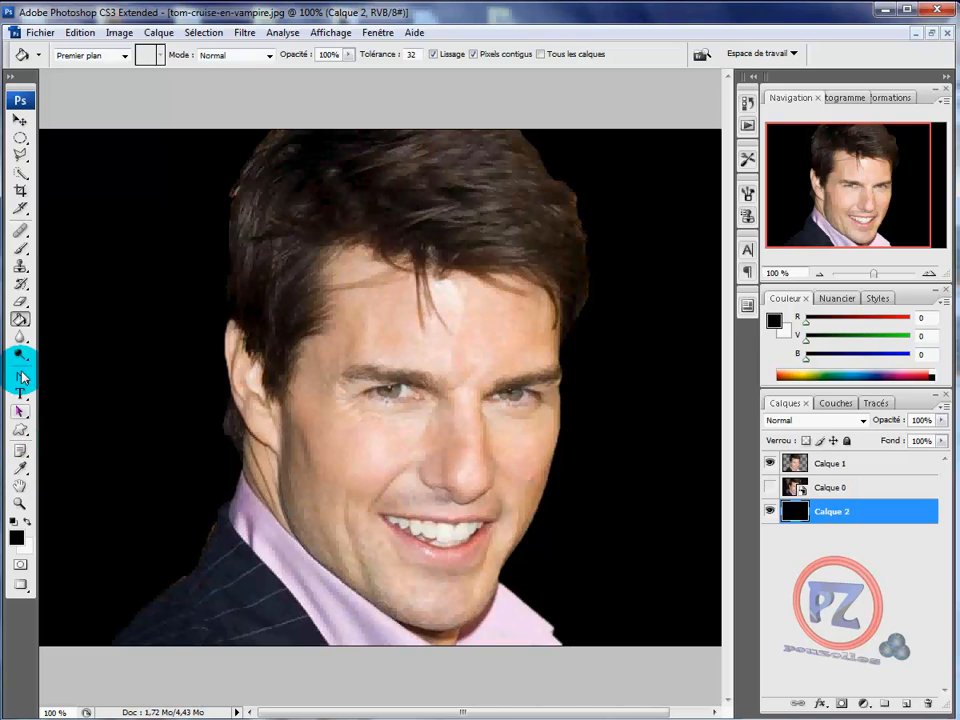
On Calque 1, soften the cutout's edge with the Blur tool along the hair, visible ear, neck and jacket shoulder
left_click(20, 336)
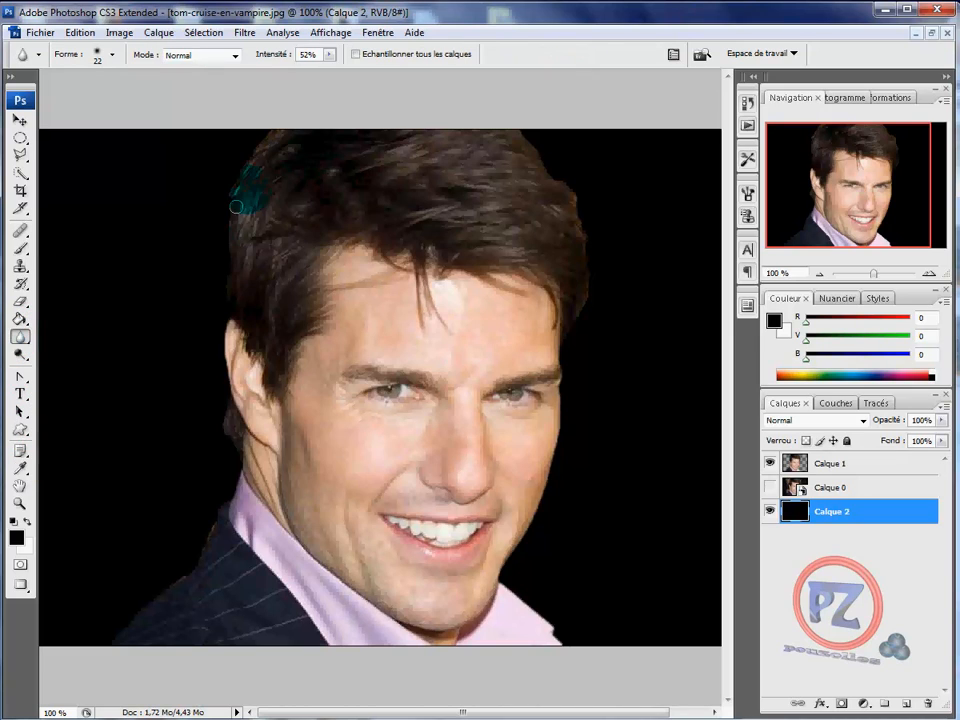
left_click(843, 463)
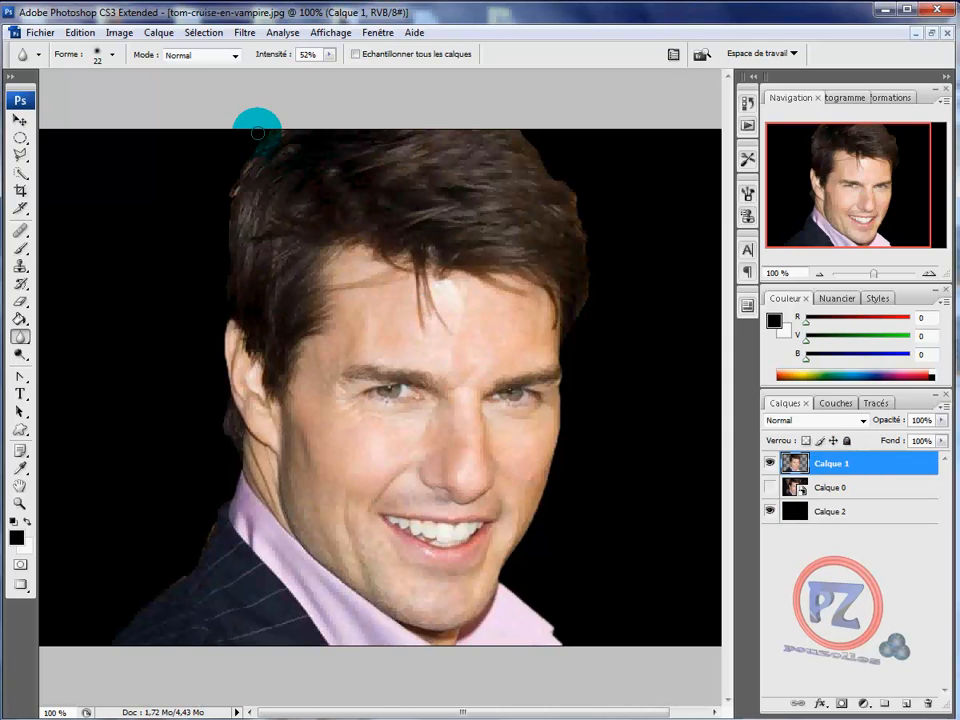
left_click(325, 57)
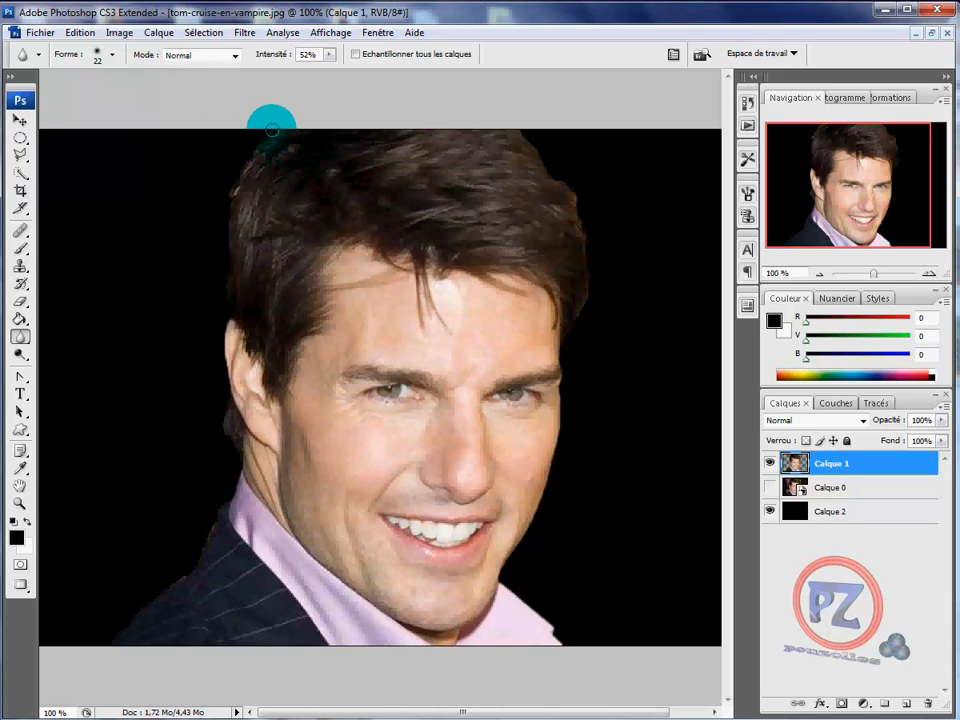
mouse_move(271, 130)
left_mouse_down()
mouse_move(231, 200)
mouse_move(233, 226)
mouse_move(230, 199)
mouse_move(231, 278)
left_mouse_up()
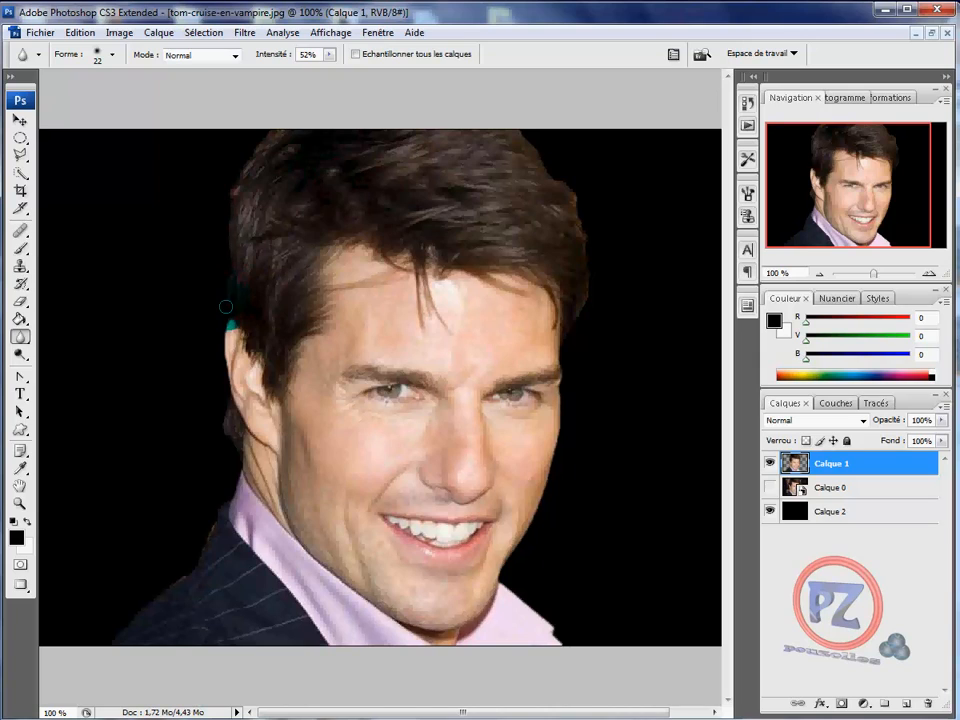
mouse_move(227, 325)
left_mouse_down()
mouse_move(242, 442)
mouse_move(225, 509)
left_mouse_up()
mouse_move(214, 522)
left_mouse_down()
mouse_move(182, 581)
mouse_move(219, 522)
left_mouse_up()
left_click_drag(140, 616, 116, 648)
Raise the Eraser opacity to 69% and erase the background residue beside the shirt collar and jacket shoulder
left_click(20, 301)
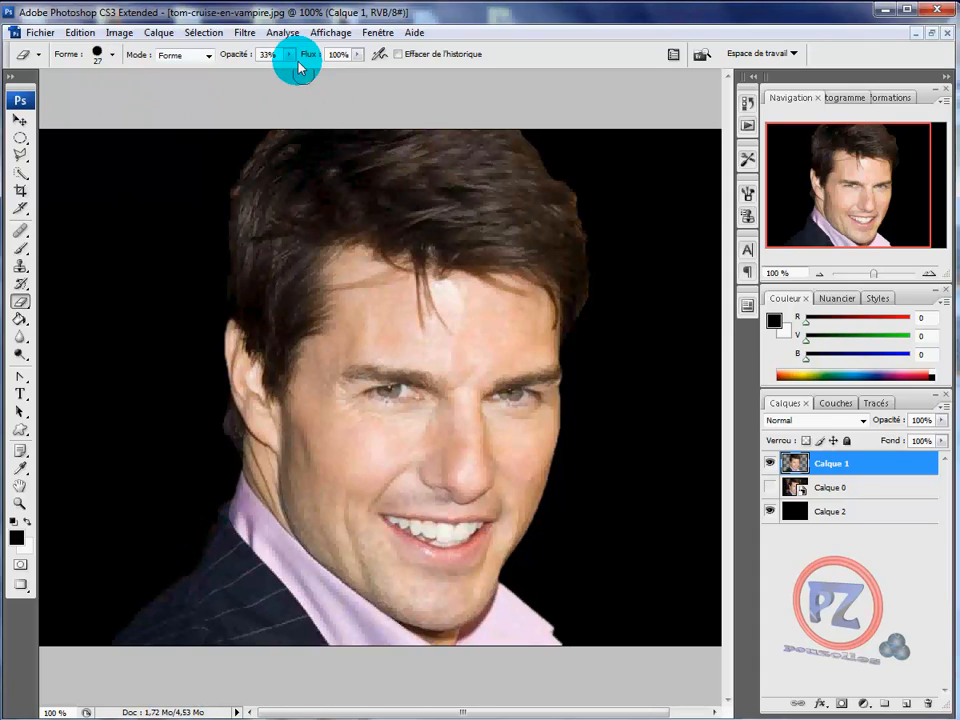
left_click_drag(289, 55, 320, 75)
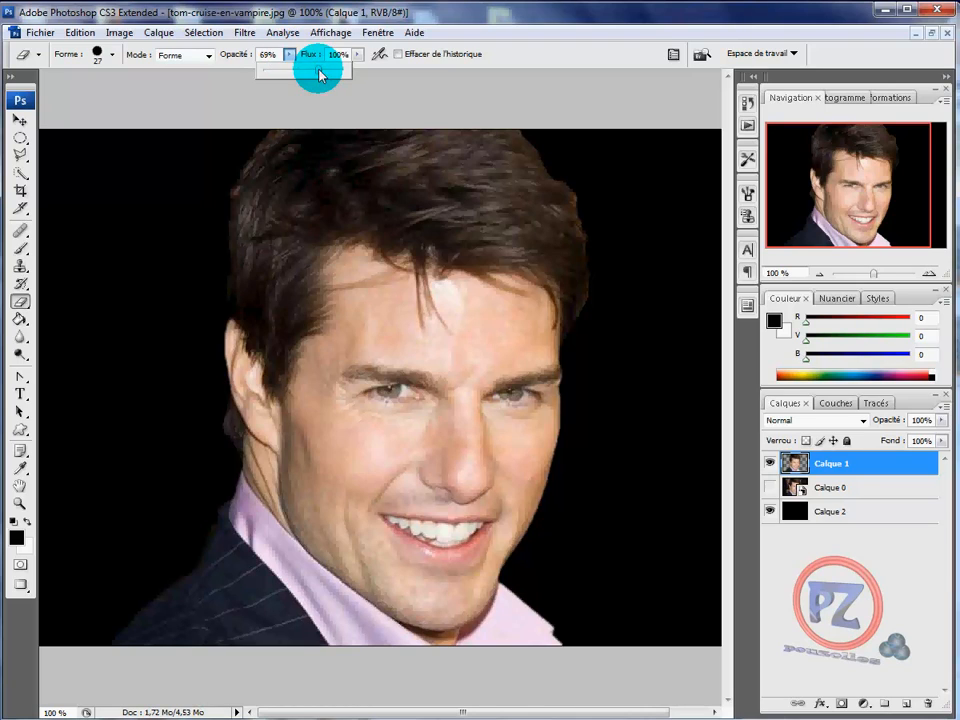
left_click(215, 499)
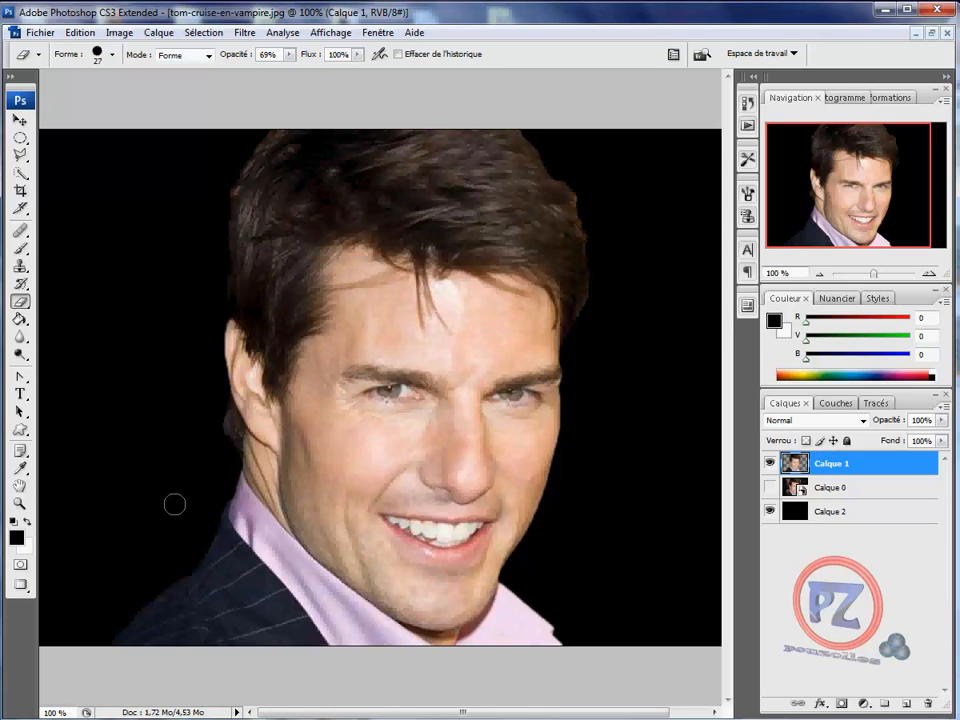
Soften the cutout's opposite edge with the Blur tool, from the hair down the cheek to the pink collar
left_click(19, 337)
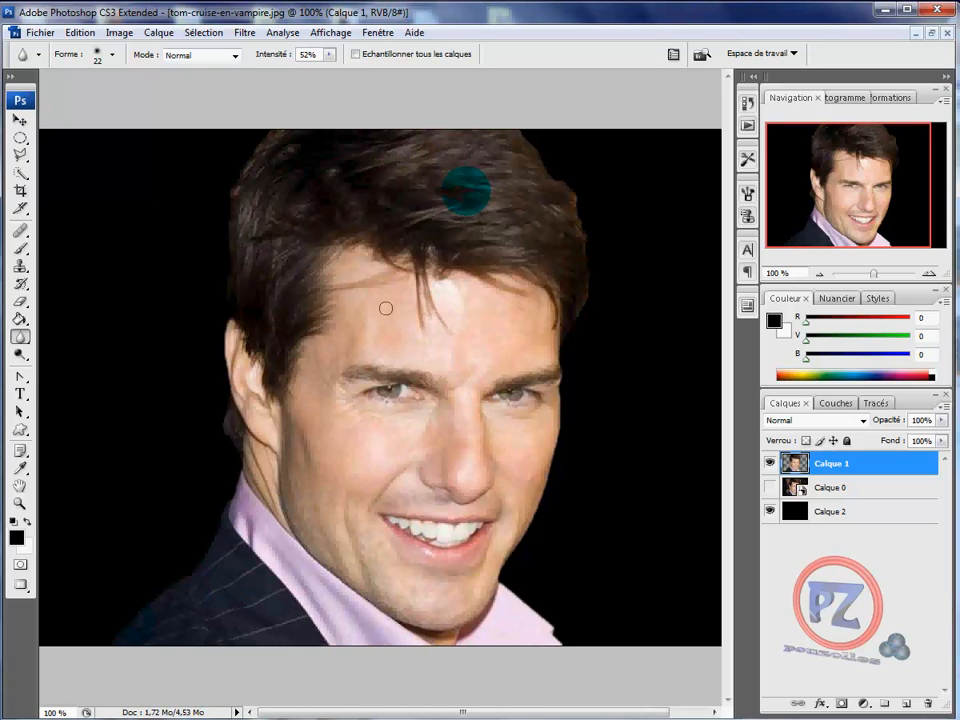
mouse_move(525, 141)
left_mouse_down()
mouse_move(577, 216)
mouse_move(587, 285)
mouse_move(558, 366)
mouse_move(556, 459)
mouse_move(502, 585)
mouse_move(527, 552)
mouse_move(515, 552)
mouse_move(506, 582)
mouse_move(553, 670)
left_mouse_up()
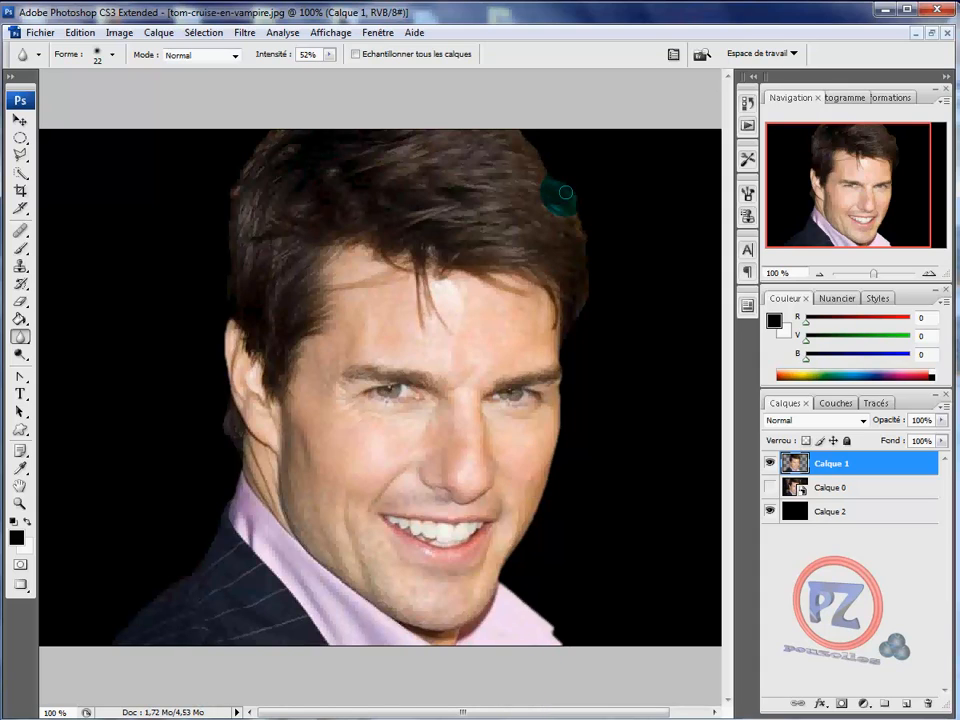
mouse_move(565, 192)
left_mouse_down()
mouse_move(481, 176)
mouse_move(527, 154)
mouse_move(524, 138)
mouse_move(571, 194)
mouse_move(587, 271)
mouse_move(589, 291)
mouse_move(563, 343)
mouse_move(545, 484)
mouse_move(499, 583)
mouse_move(564, 654)
left_mouse_up()
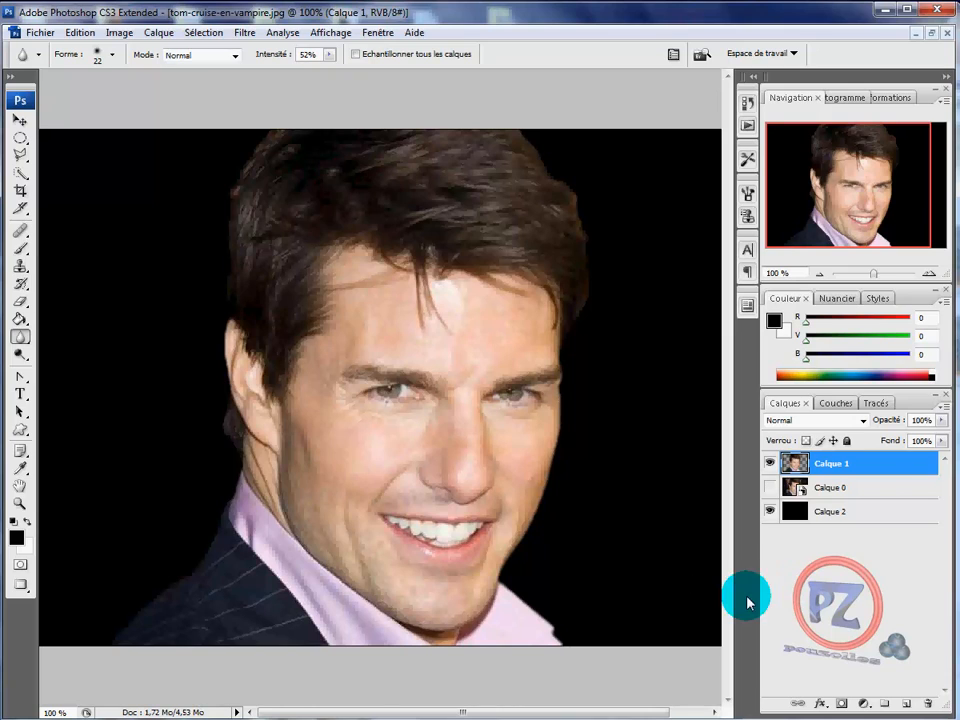
Show only the original photo layer Calque 0, hiding Calque 1 and Calque 2, and make it active
left_click(768, 488)
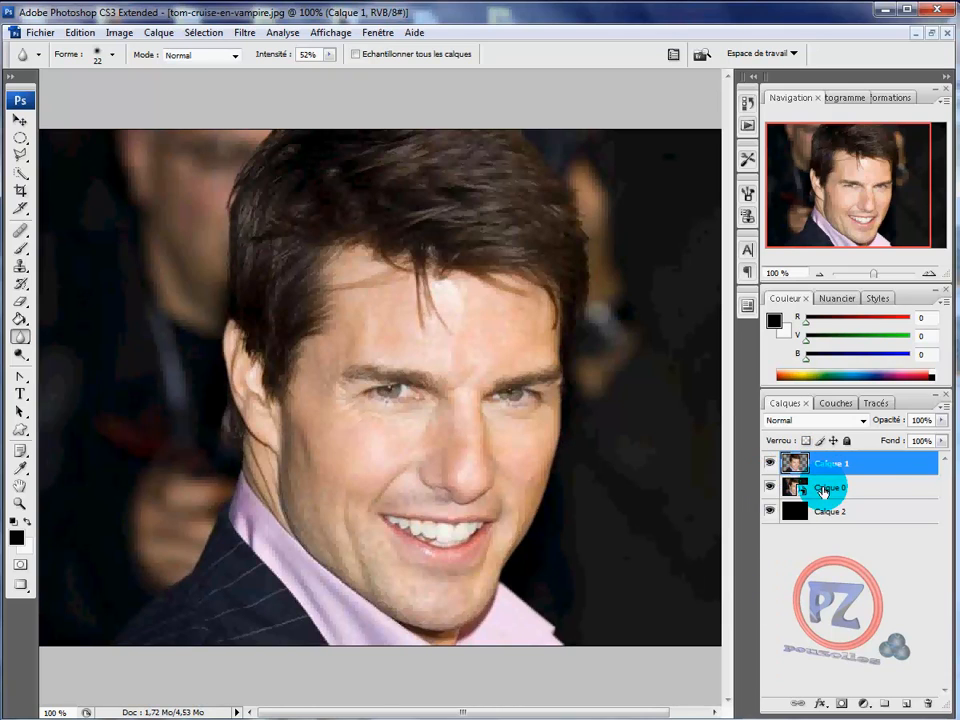
left_click(770, 465)
left_click(770, 511)
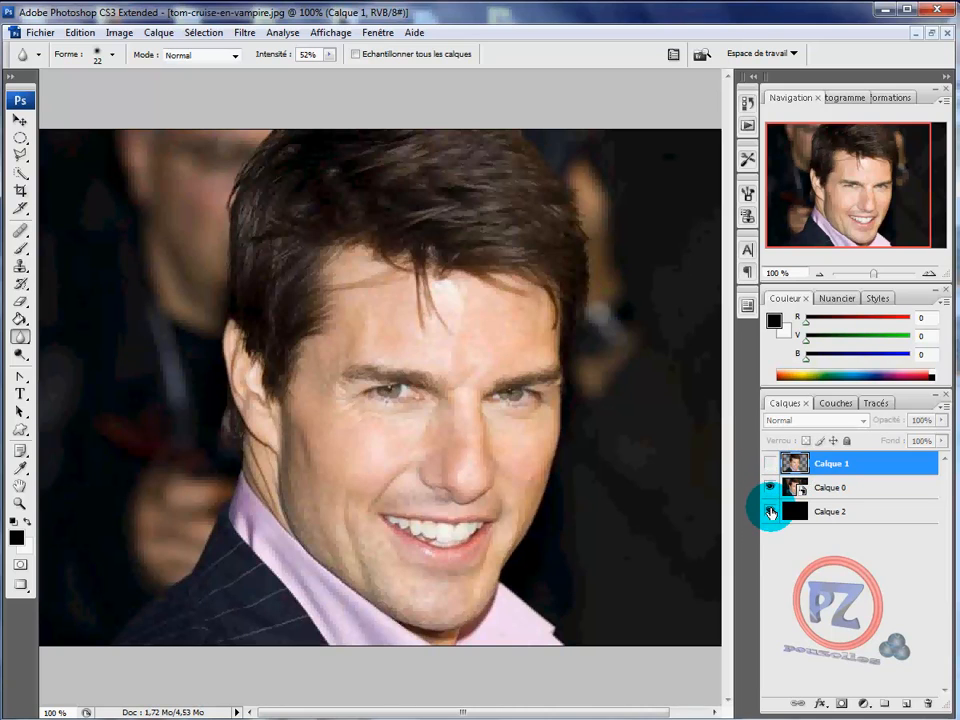
left_click(843, 488)
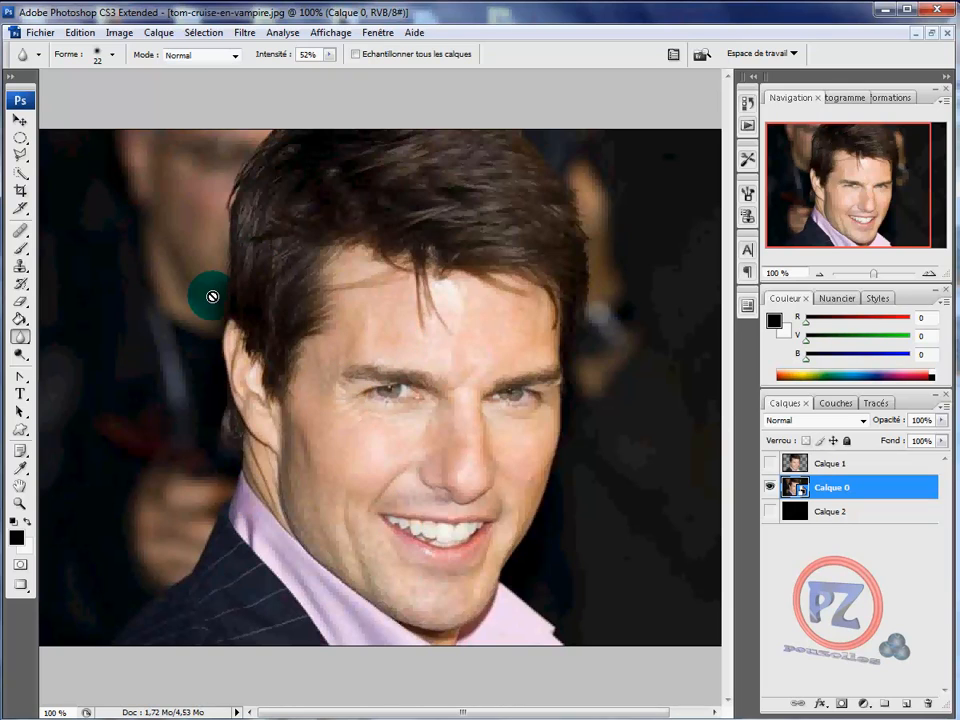
Display the Alpha 2 channel as a red overlay on the RGB image, toggling Quick Mask mode on and off
left_click(838, 405)
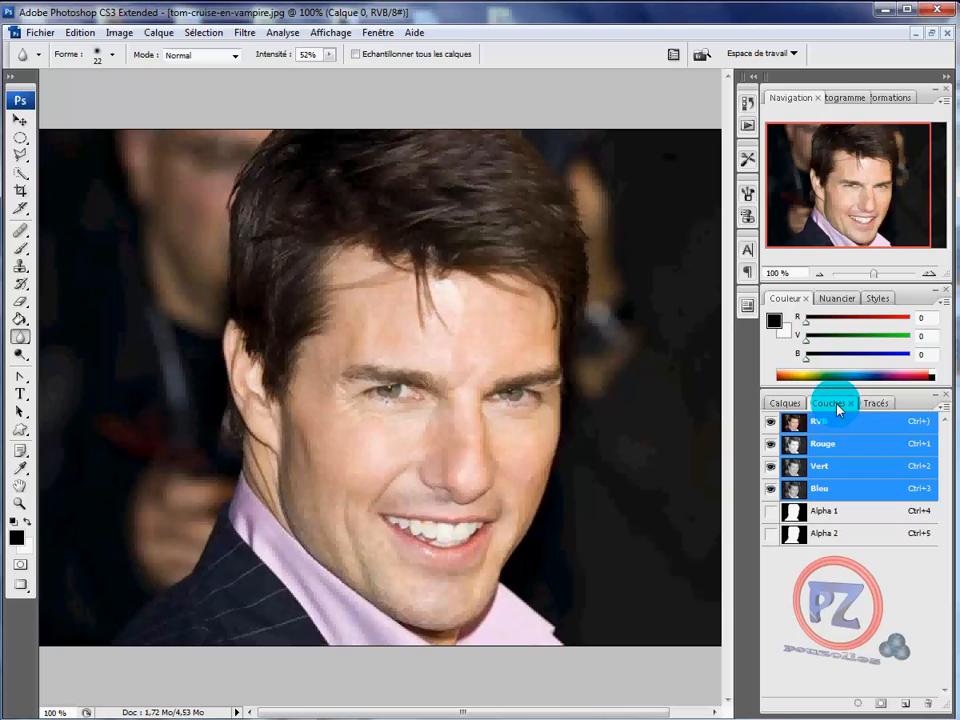
left_click(831, 537)
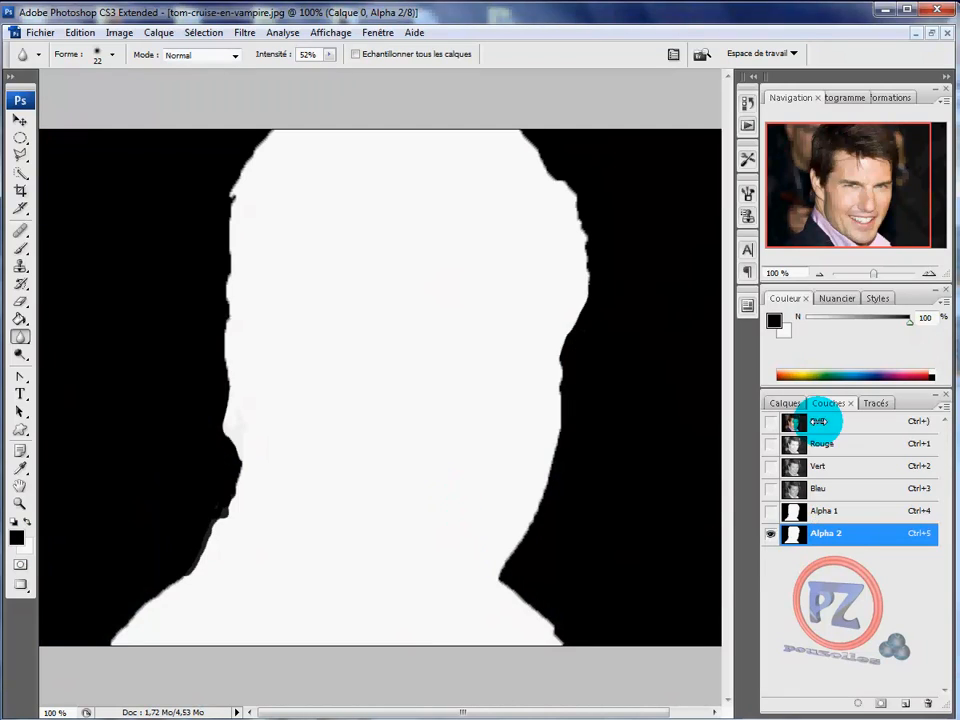
left_click(770, 423)
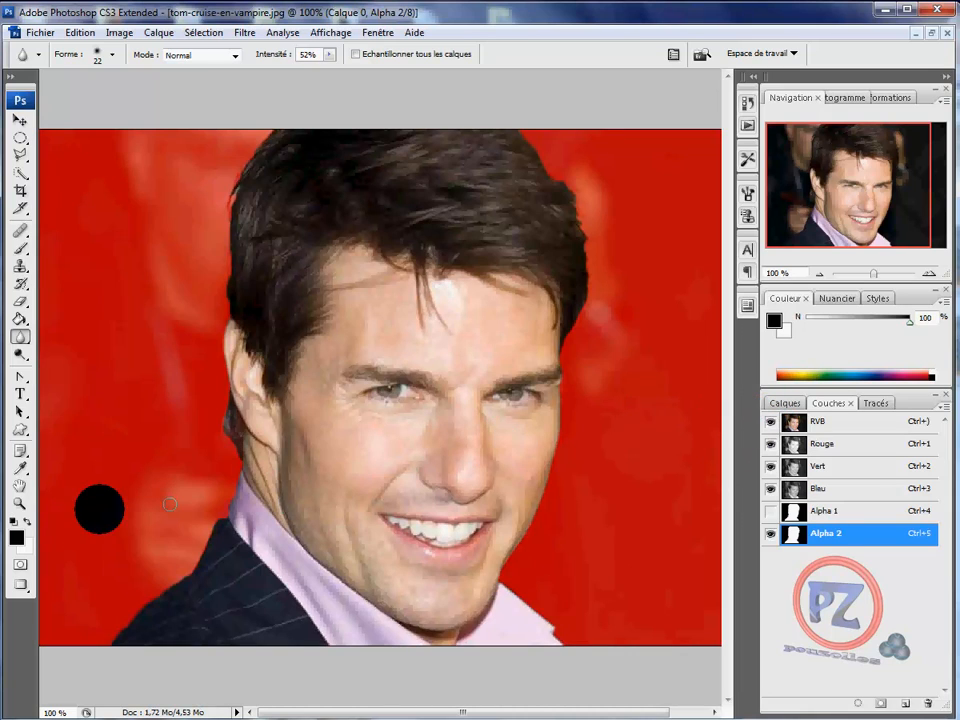
left_click(20, 565)
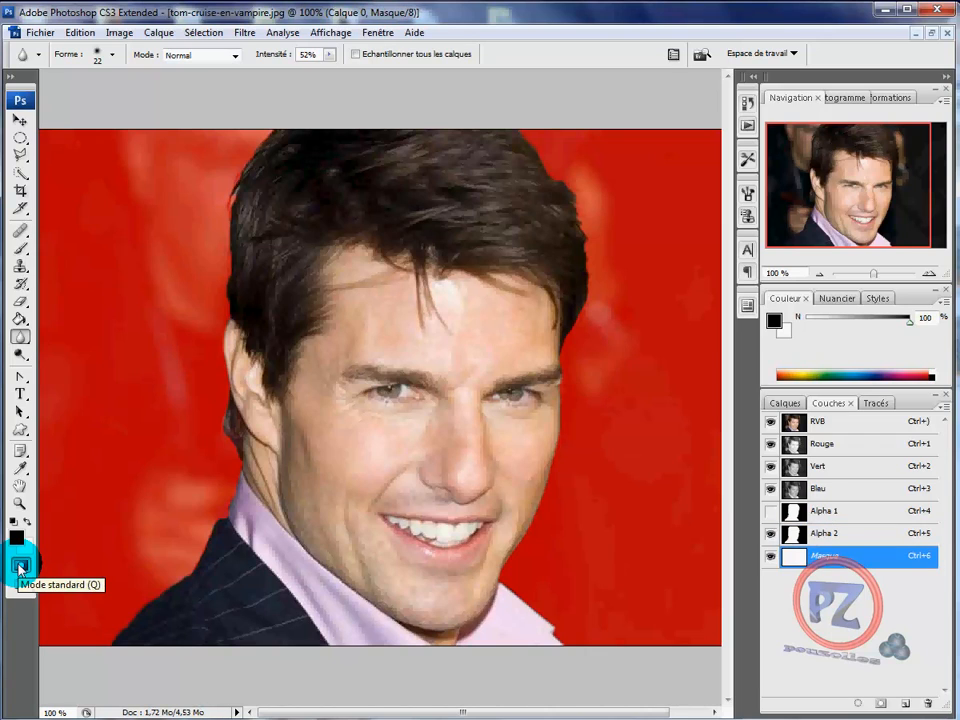
left_click(20, 565)
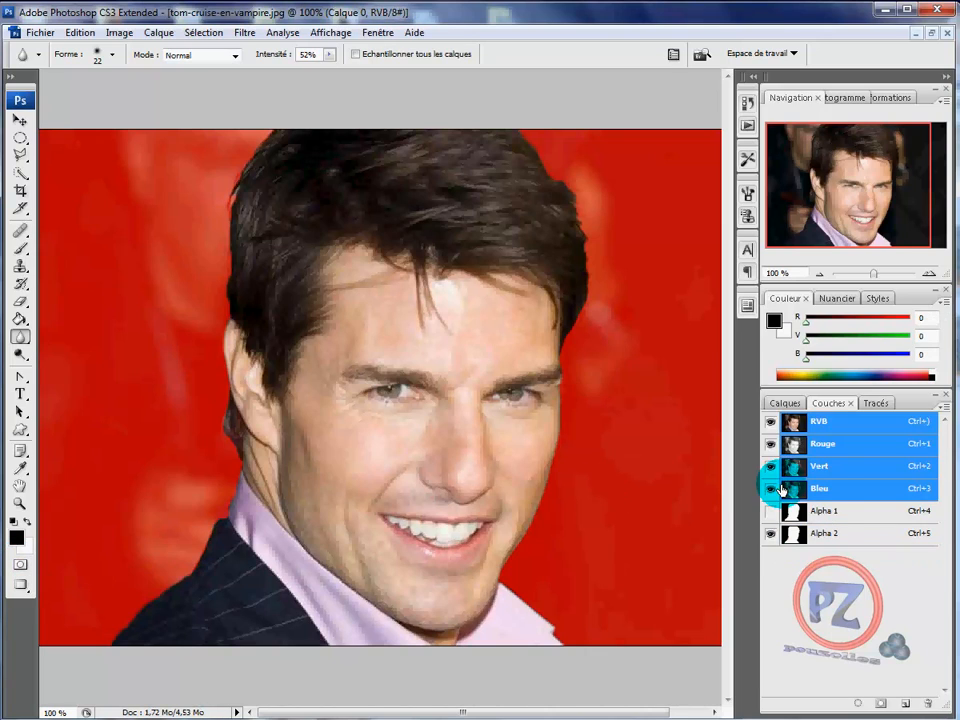
Load Alpha 2 as a selection, then show the Alpha 1 overlay and hide the Alpha 2 overlay
left_click(838, 543, "ctrl")
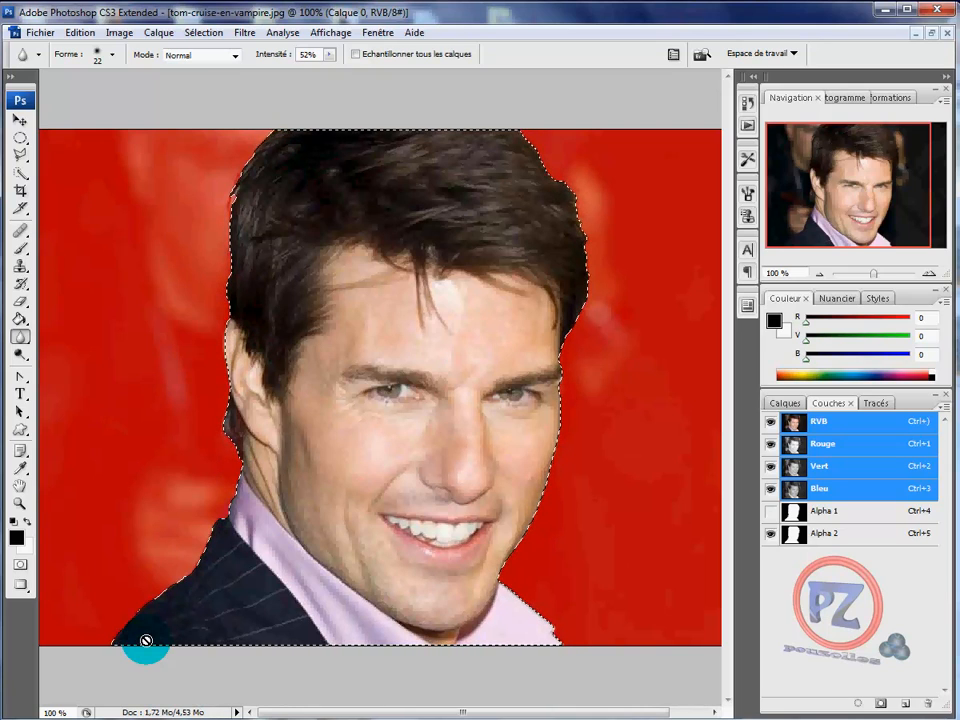
left_click(771, 512)
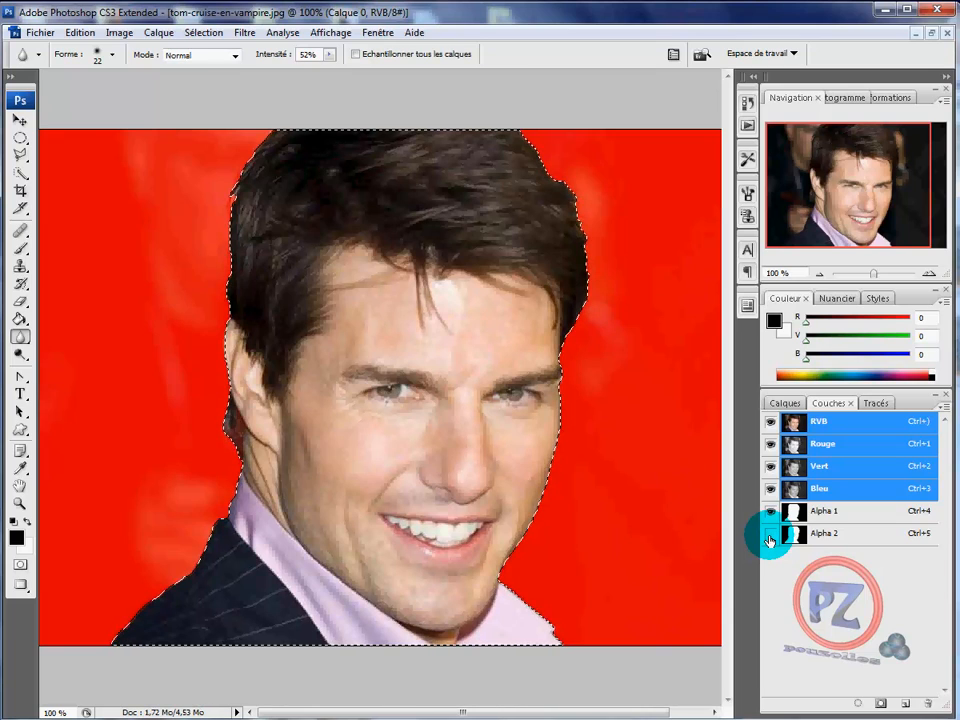
left_click(769, 538)
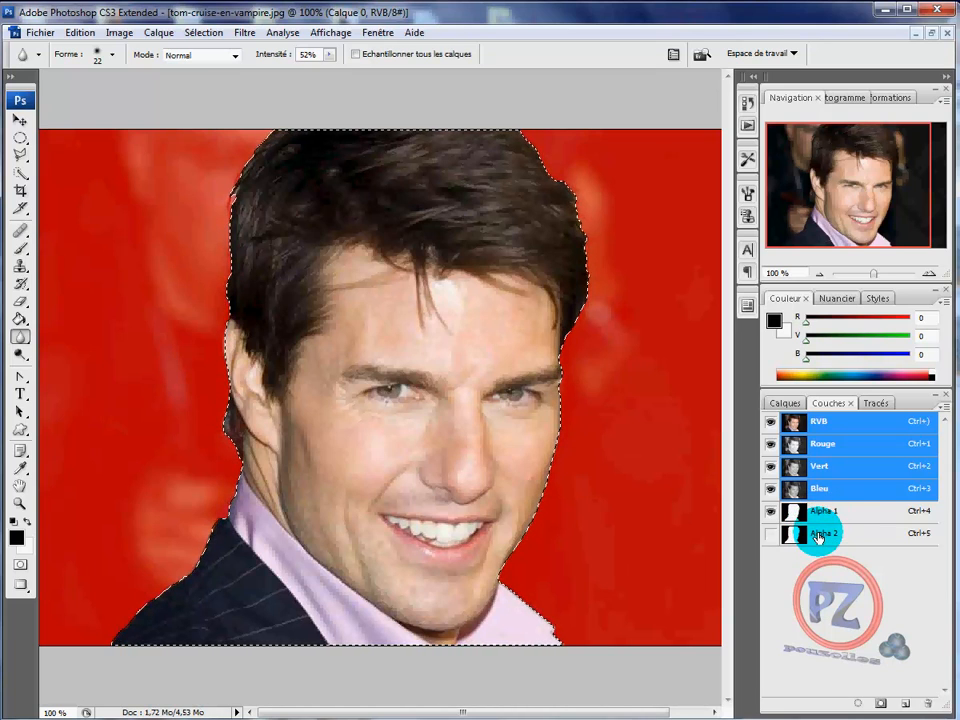
Hide the Alpha 1 channel overlay and deselect the current selection around the man
left_click(772, 513)
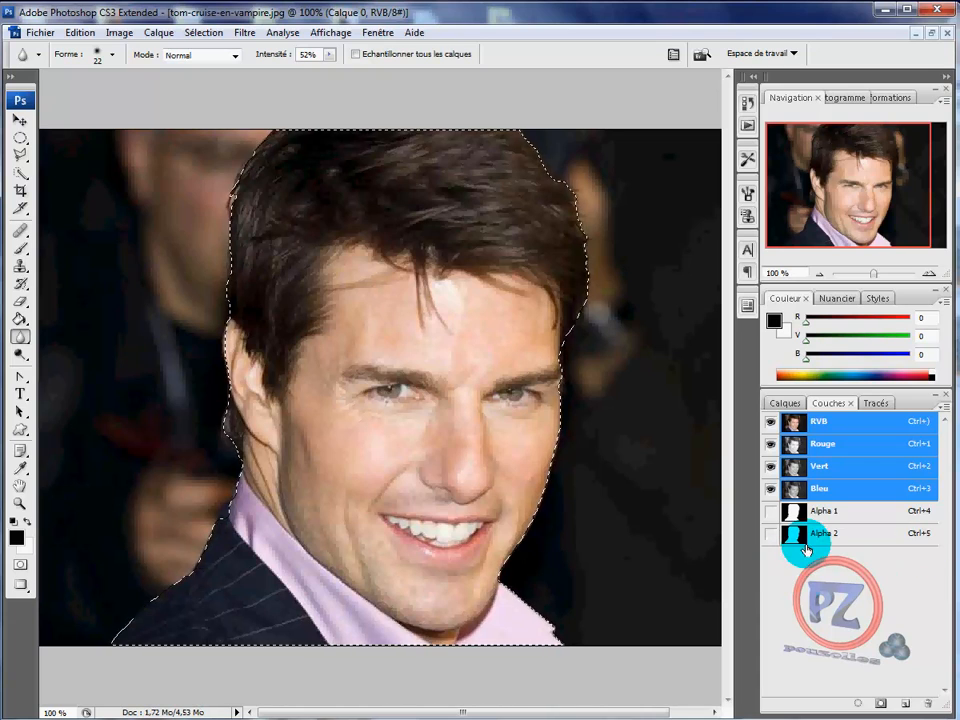
left_click(190, 33)
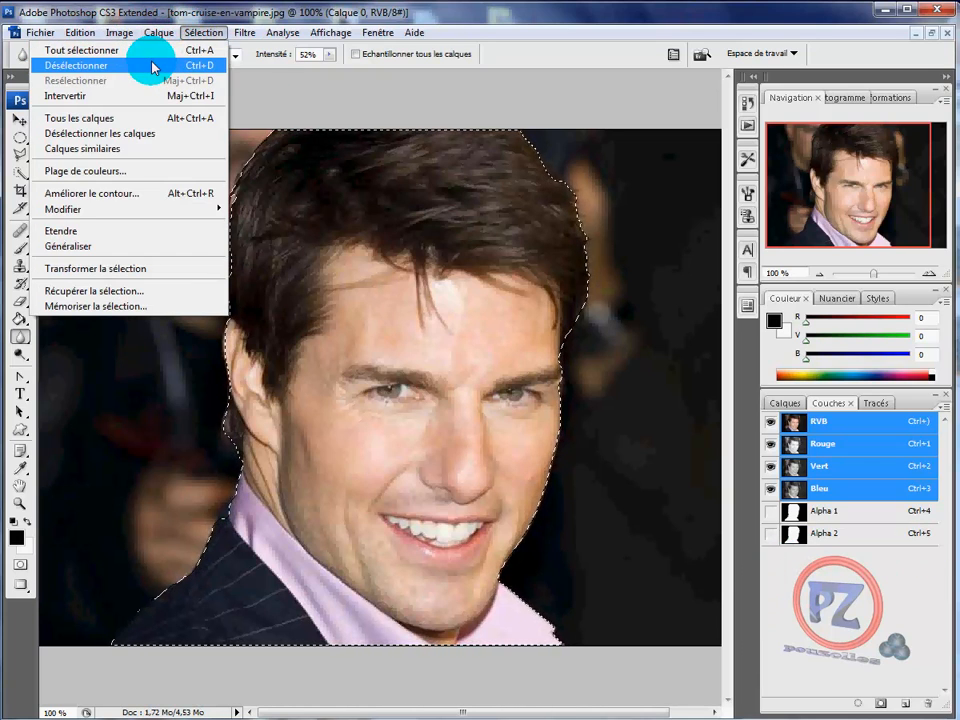
left_click(154, 66)
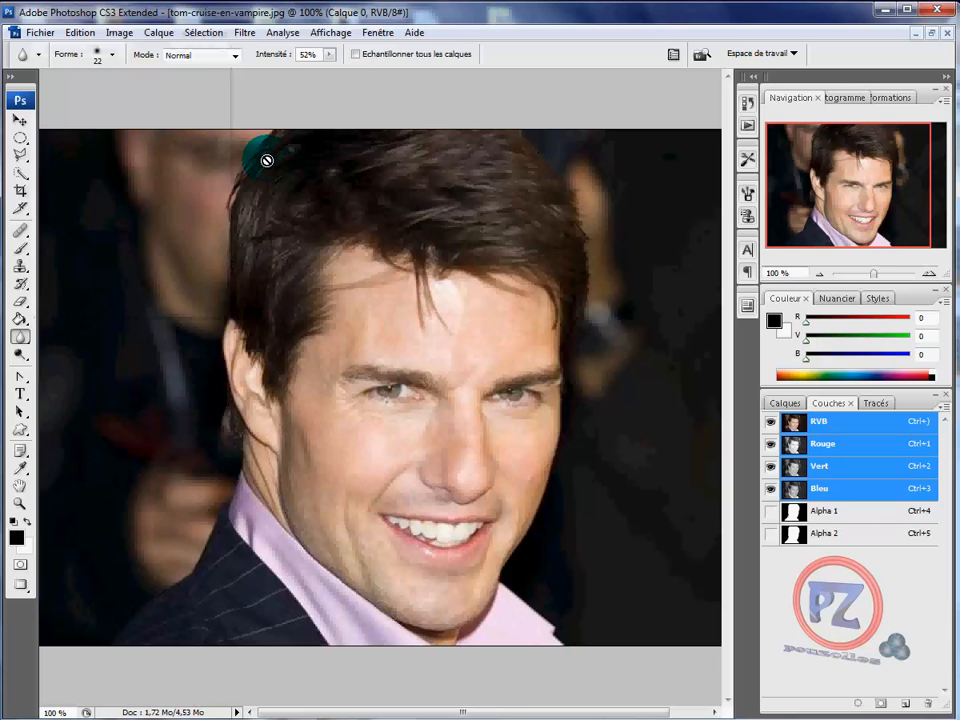
Load the Alpha 2 channel as a selection and keep it the active channel, with only the RVB image visible
left_click(852, 538)
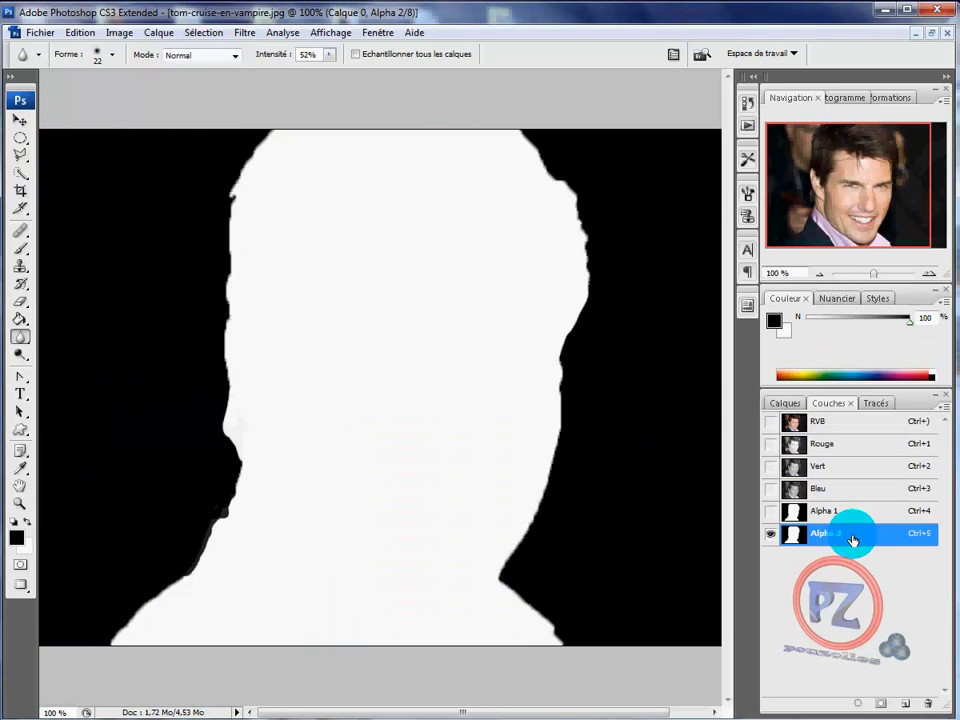
left_click(770, 421)
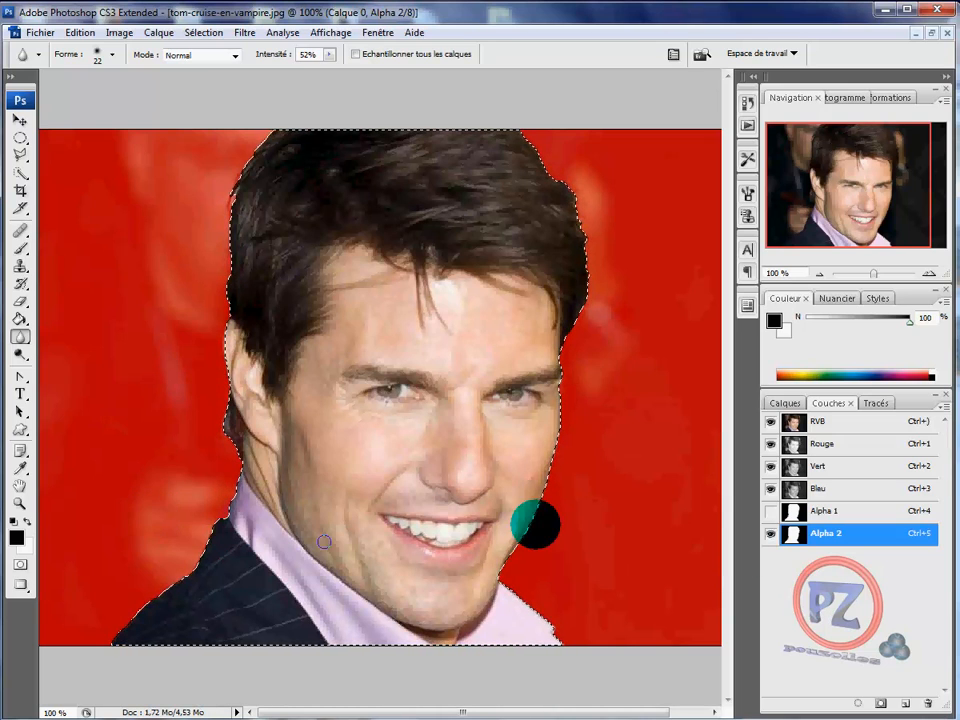
left_click(770, 534)
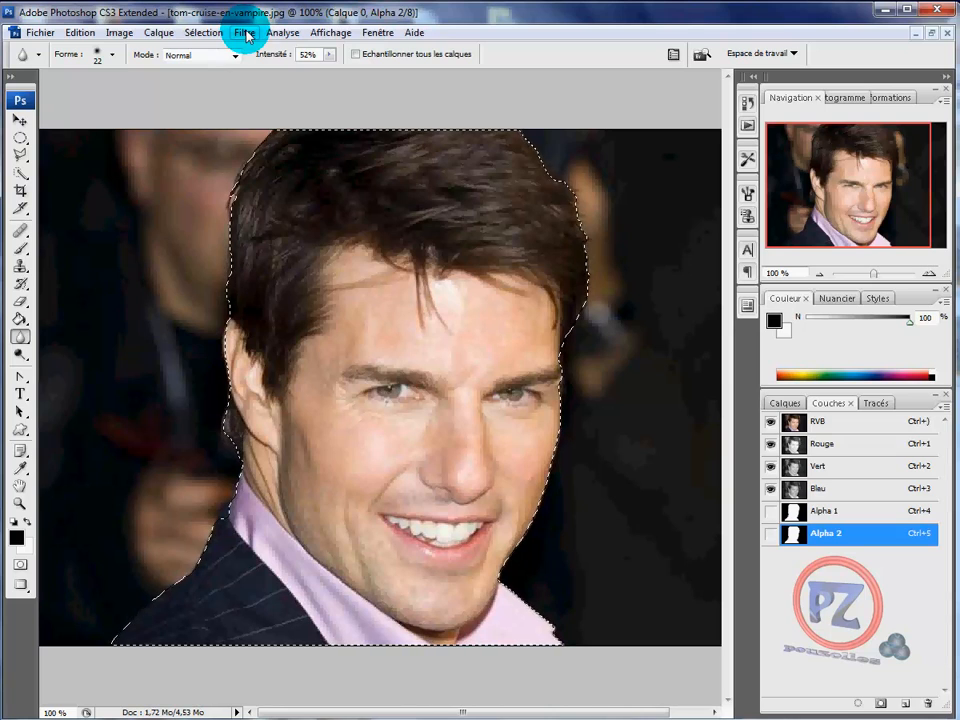
Invert the selection so it covers the background, and apply the Emballage plastique filter from the Artistiques group to the Alpha 2 channel
left_click(203, 33)
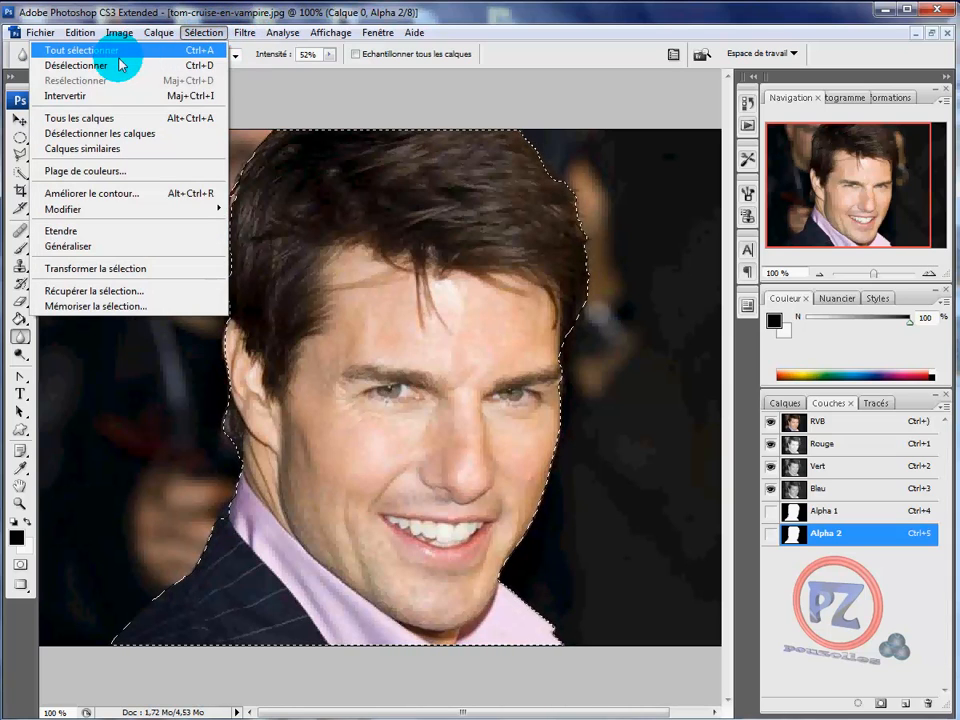
left_click(96, 96)
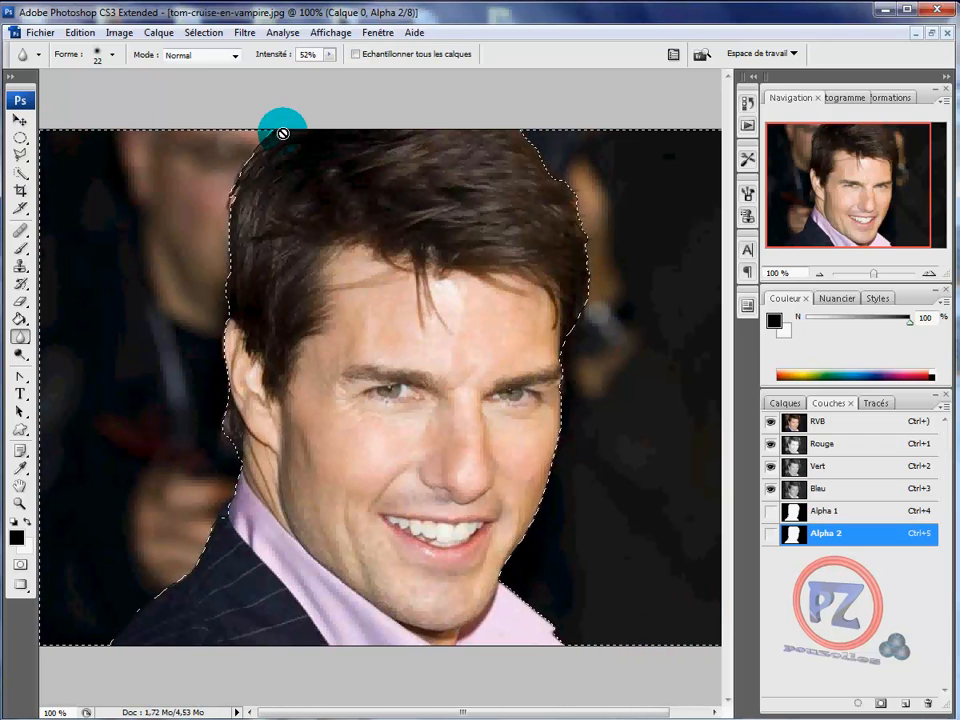
left_click(242, 32)
mouse_move(143, 222)
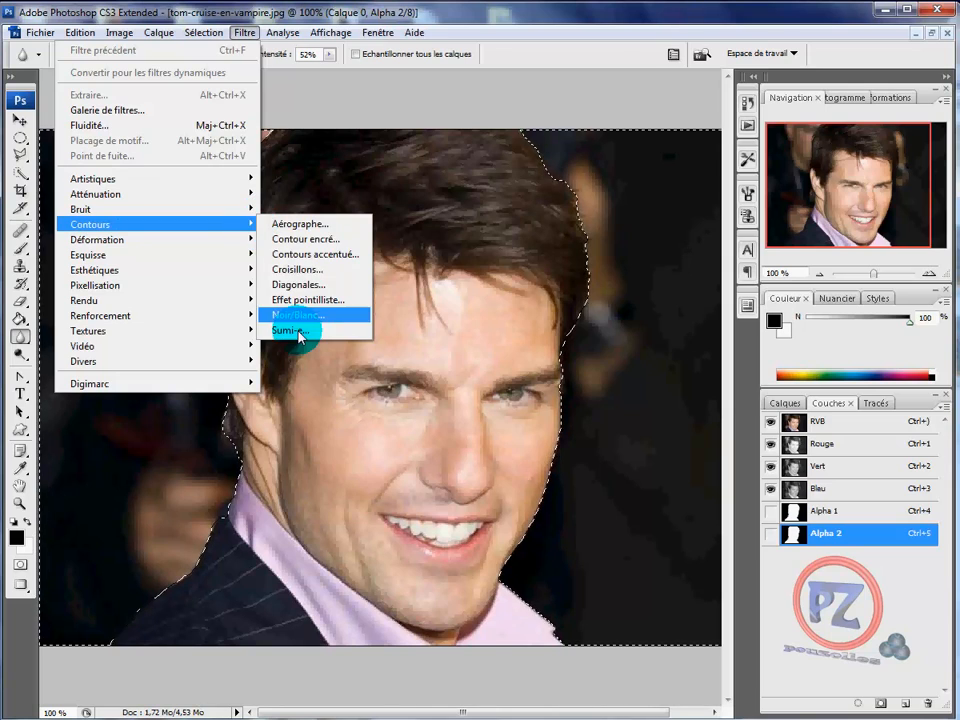
left_click(300, 330)
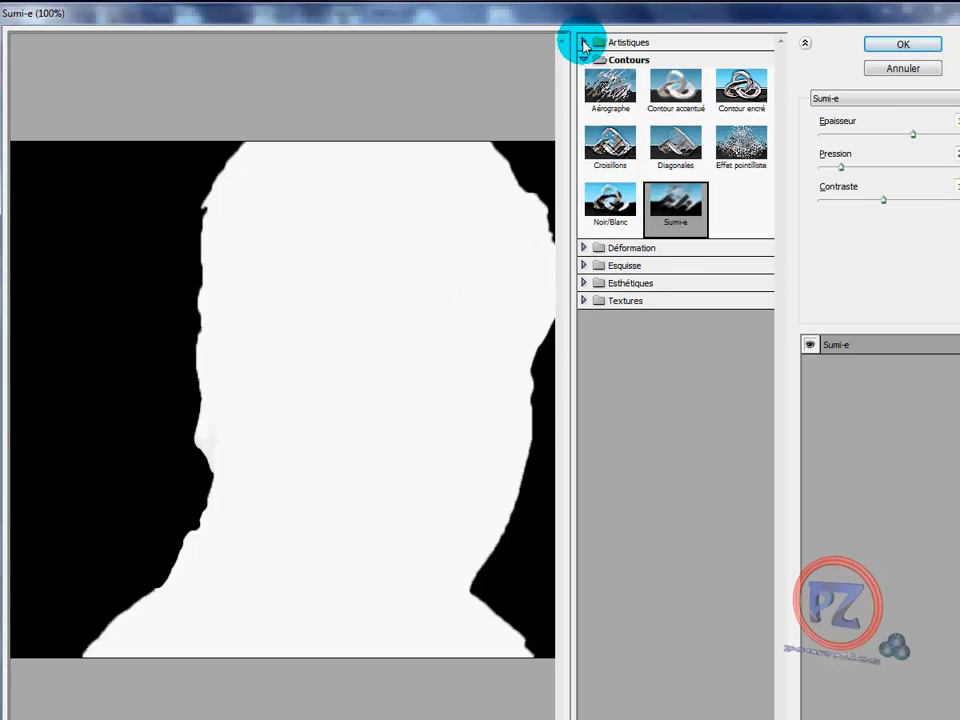
left_click(585, 44)
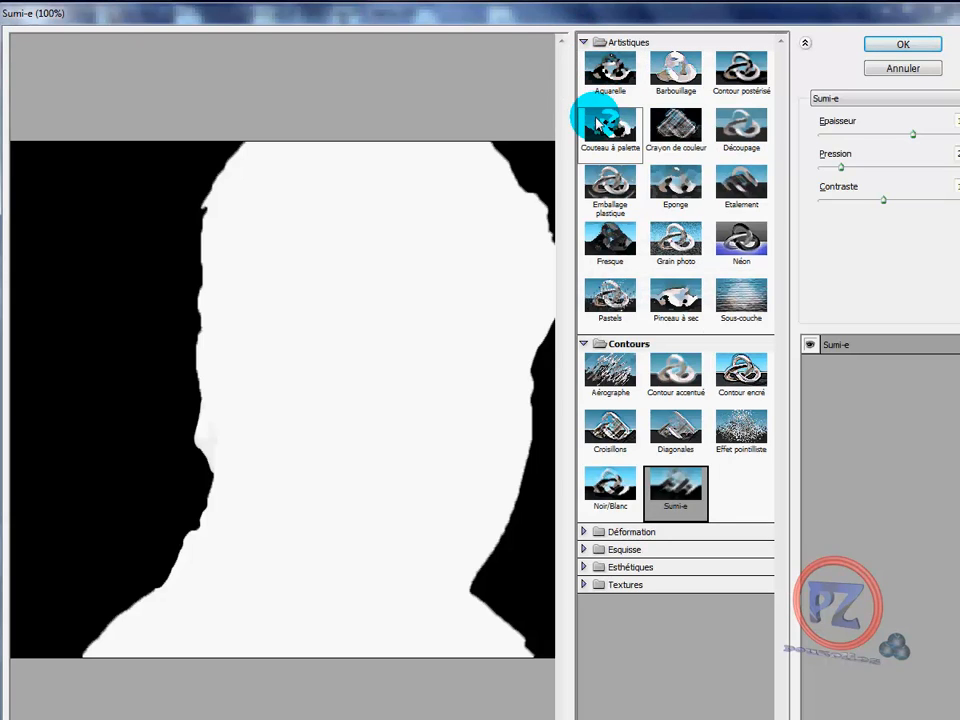
left_click(606, 193)
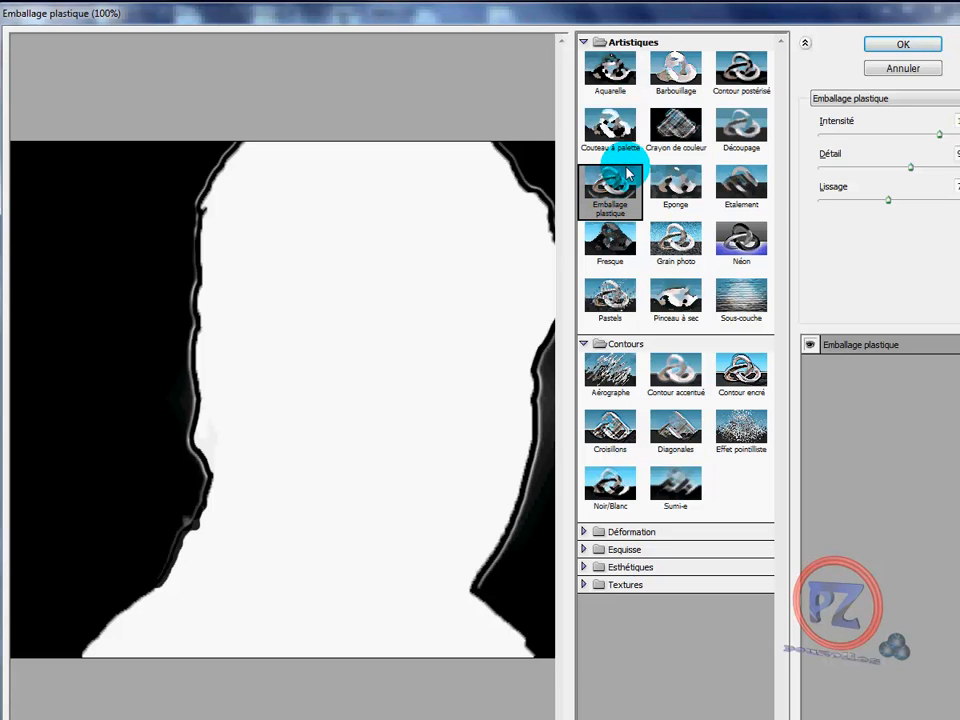
left_click(880, 45)
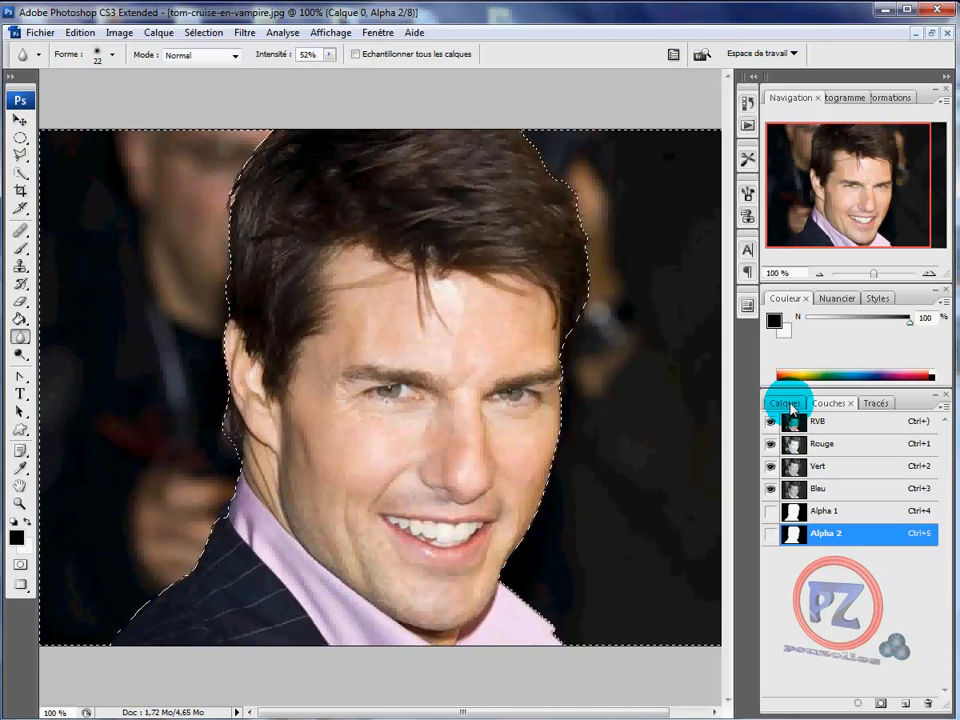
Open the contents of the Calque 0 smart object for editing
left_click(784, 403)
left_click(838, 487)
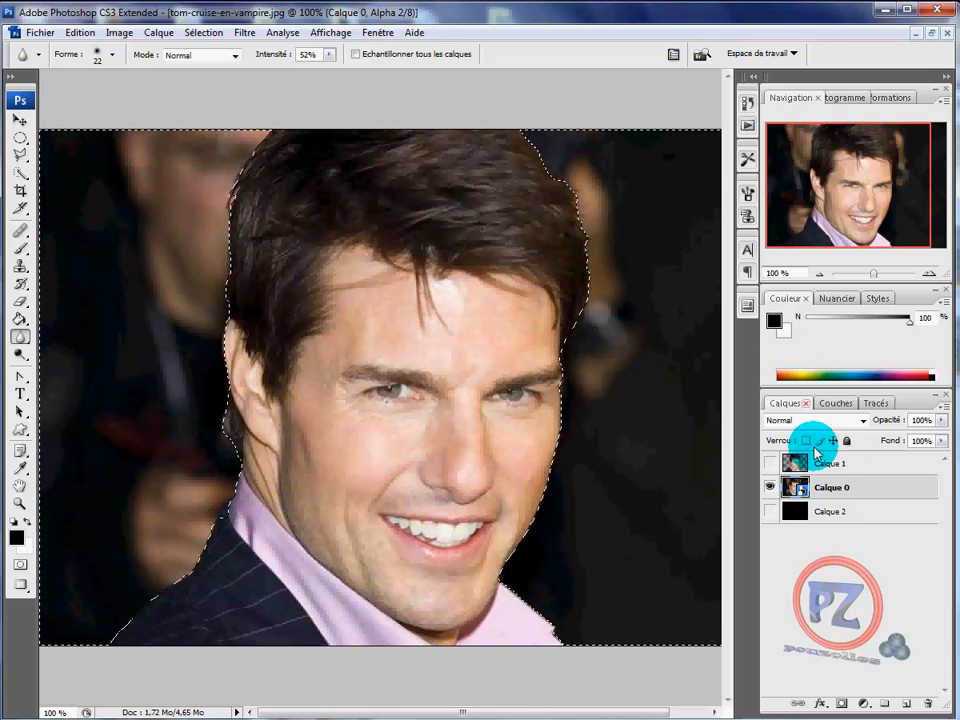
double_click(829, 488)
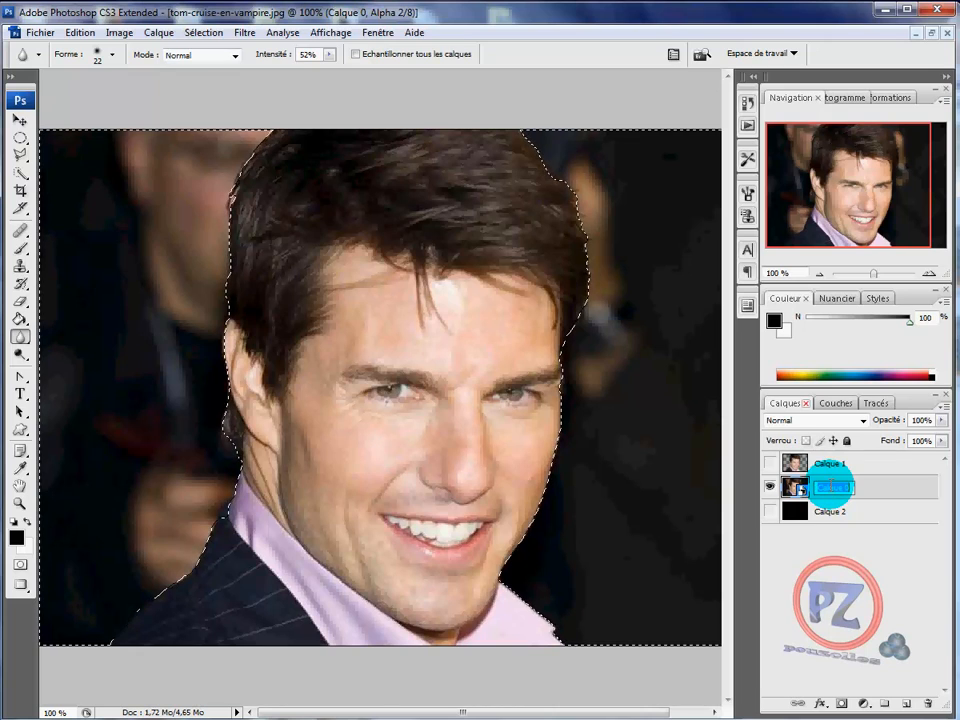
left_click(799, 489)
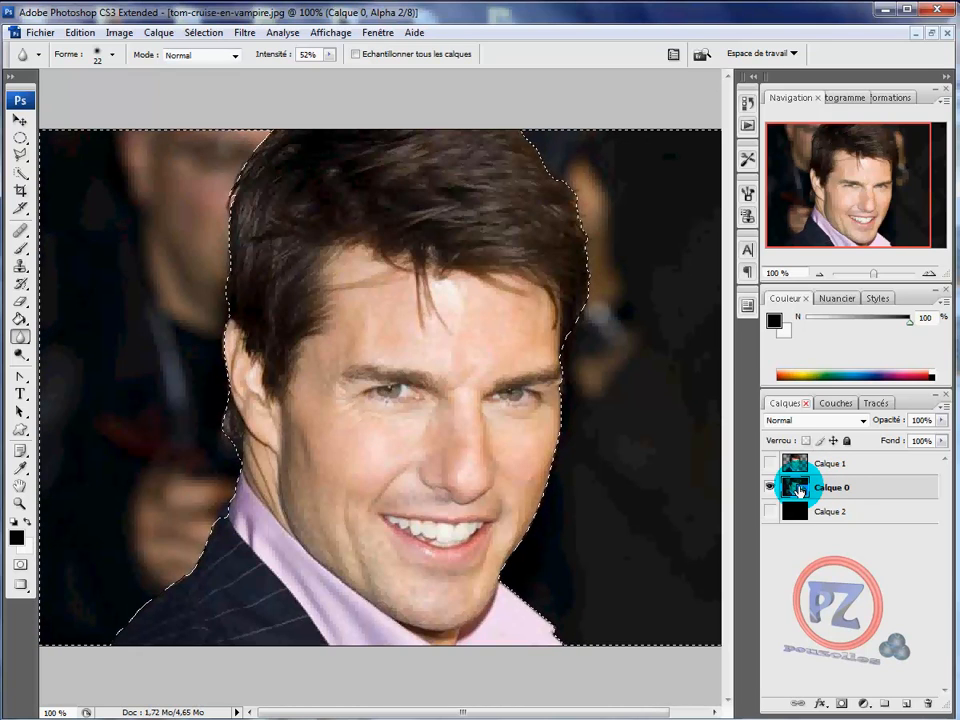
double_click(799, 489)
left_click(536, 323)
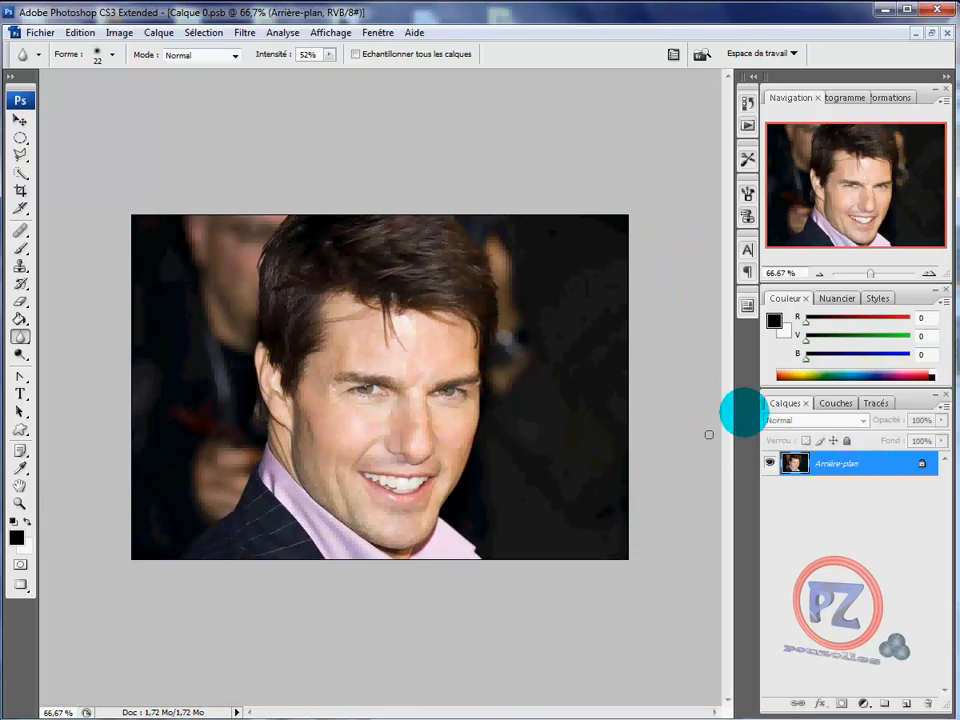
Load the RVB composite channel of the smart object's image as a selection
left_click(836, 404)
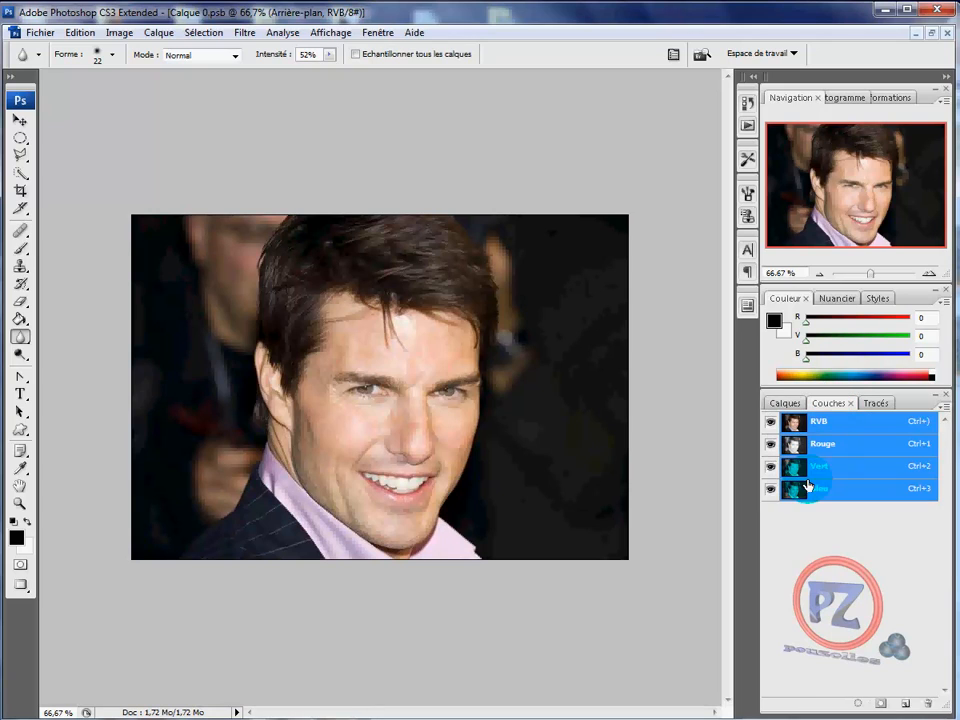
left_click(858, 705)
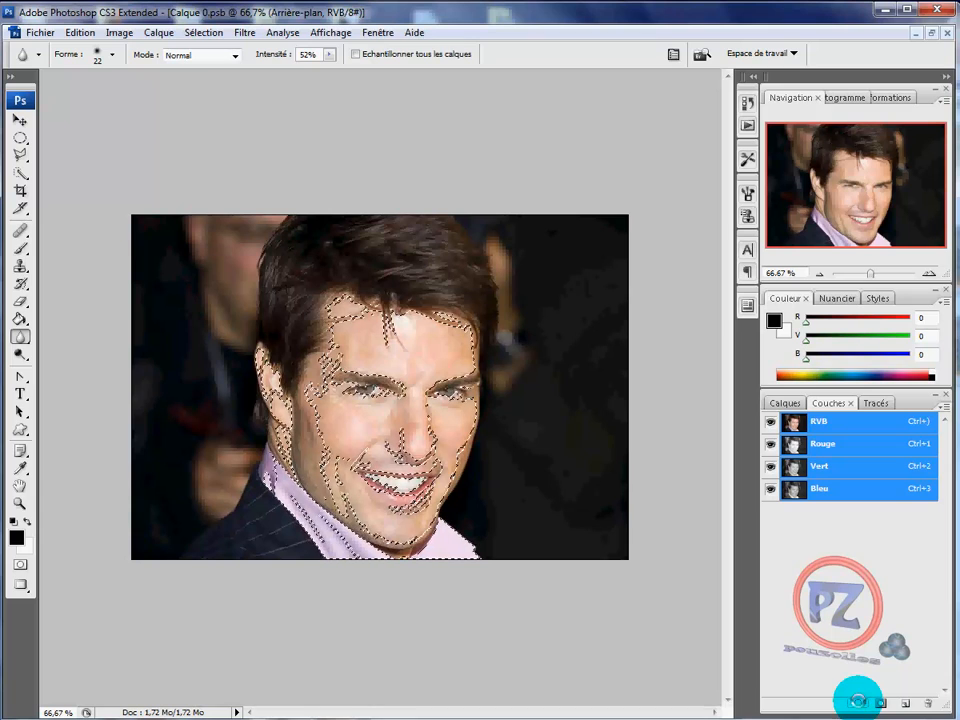